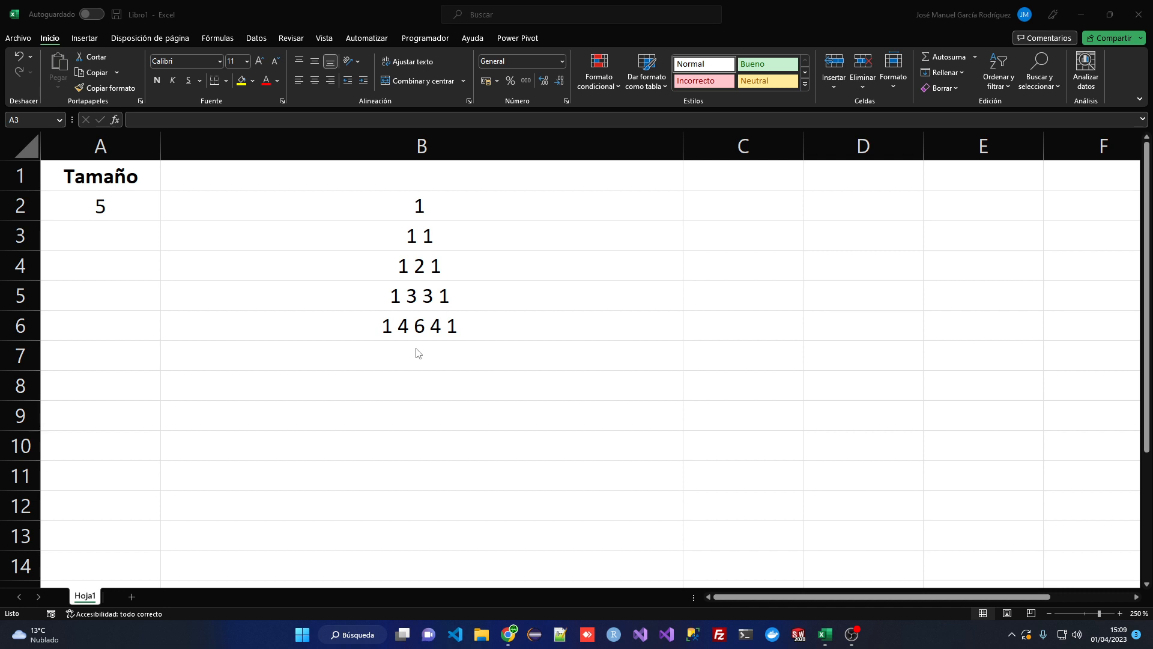
# - Switch to the browser page on Pascal's triangle and examine its first six rows of numbers
pyautogui.click(509, 634)
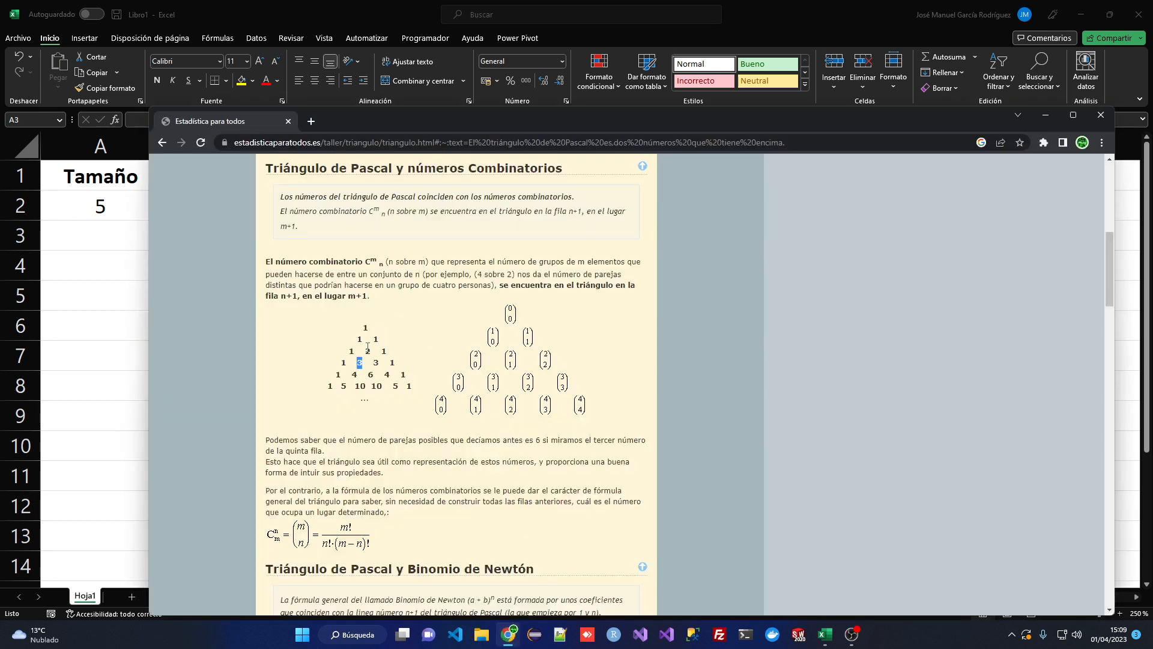
pyautogui.moveTo(361, 327); pyautogui.dragTo(417, 388)
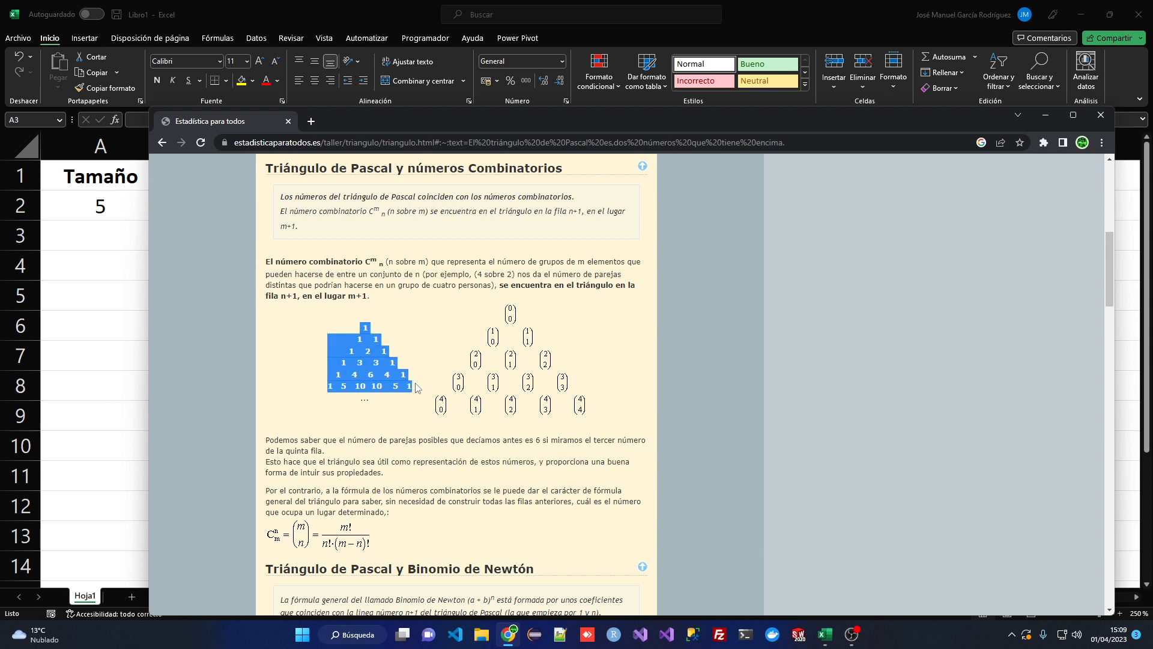
pyautogui.click(379, 369)
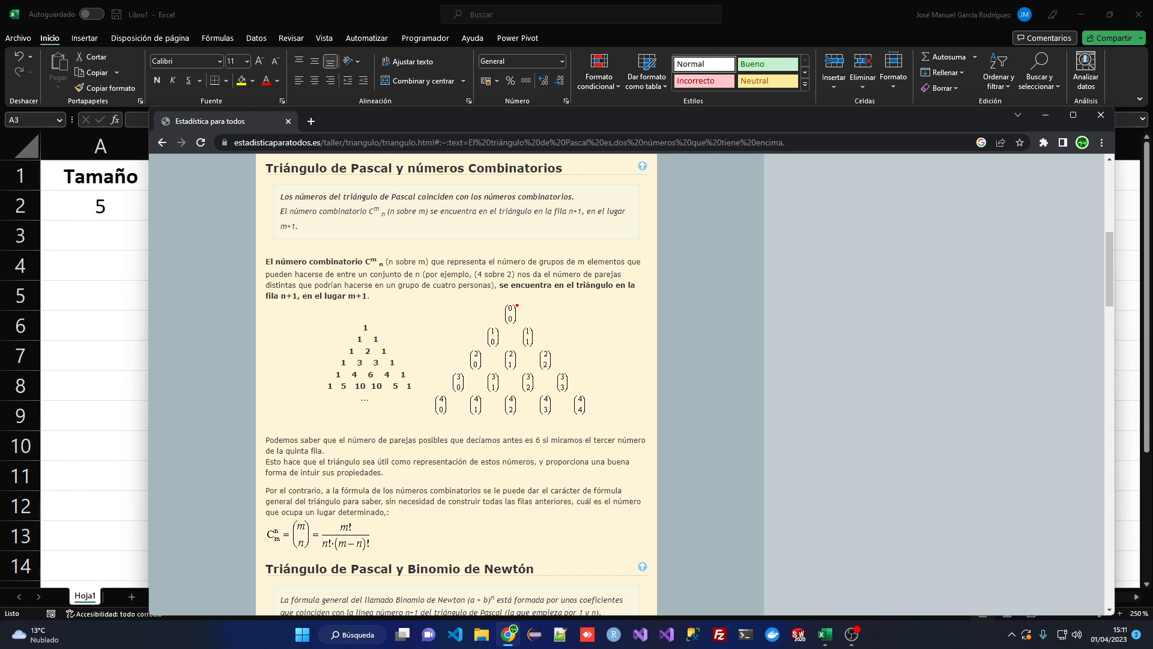
# - Mark the top term and the fourth row of the binomial coefficient triangle with red arrows, and clear them
pyautogui.moveTo(515, 305); pyautogui.dragTo(544, 284)
pyautogui.moveTo(511, 324); pyautogui.dragTo(509, 360)
pyautogui.moveTo(445, 385); pyautogui.dragTo(399, 382)
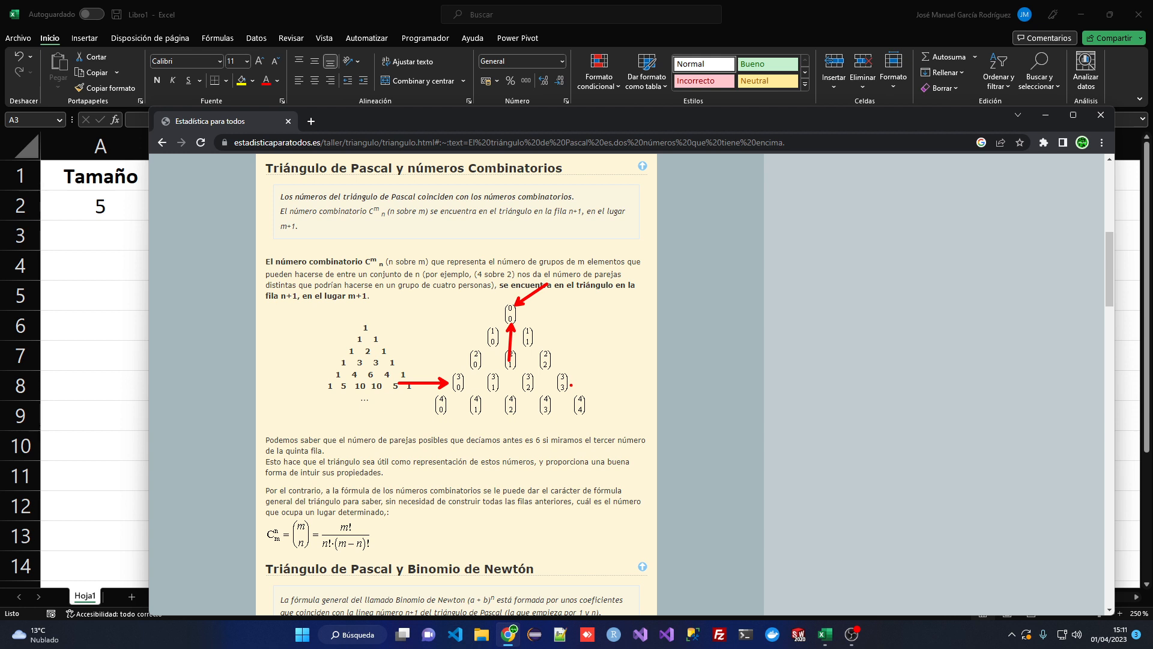
pyautogui.moveTo(445, 345); pyautogui.dragTo(460, 381)
pyautogui.press('Escape')
pyautogui.hotkey('ctrl', '2')
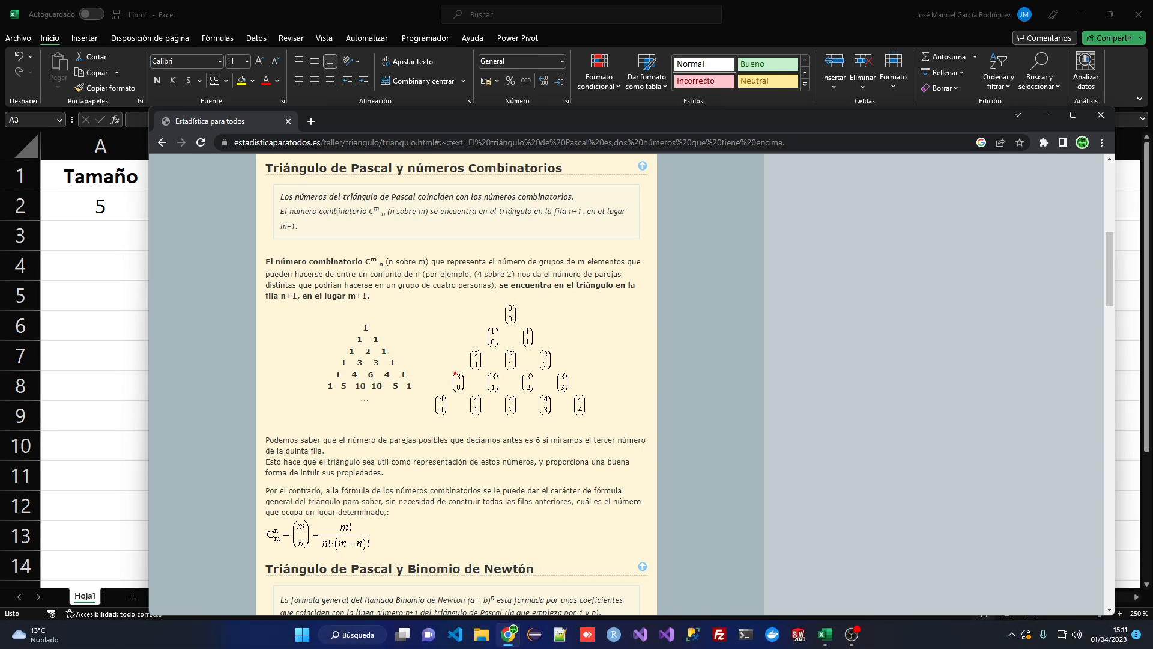
# - Point red arrows at the upper and lower numbers of the coefficients in the triangle's fourth row
pyautogui.moveTo(454, 373); pyautogui.dragTo(429, 336)
pyautogui.moveTo(462, 393)
pyautogui.mouseDown()
pyautogui.moveTo(461, 419)
pyautogui.moveTo(529, 401)
pyautogui.moveTo(529, 422)
pyautogui.mouseUp()
pyautogui.moveTo(564, 387); pyautogui.dragTo(564, 418)
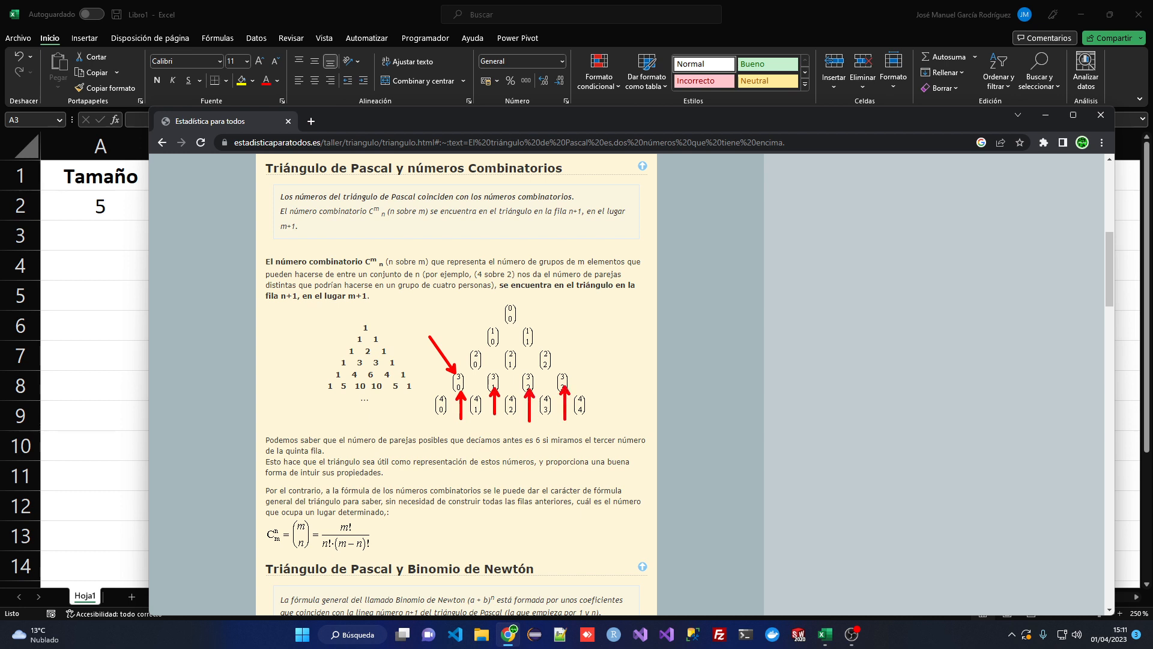
pyautogui.moveTo(565, 371); pyautogui.dragTo(589, 338)
# - Switch back to the Excel workbook and clear the existing Pascal triangle from cell B2
pyautogui.click(84, 210)
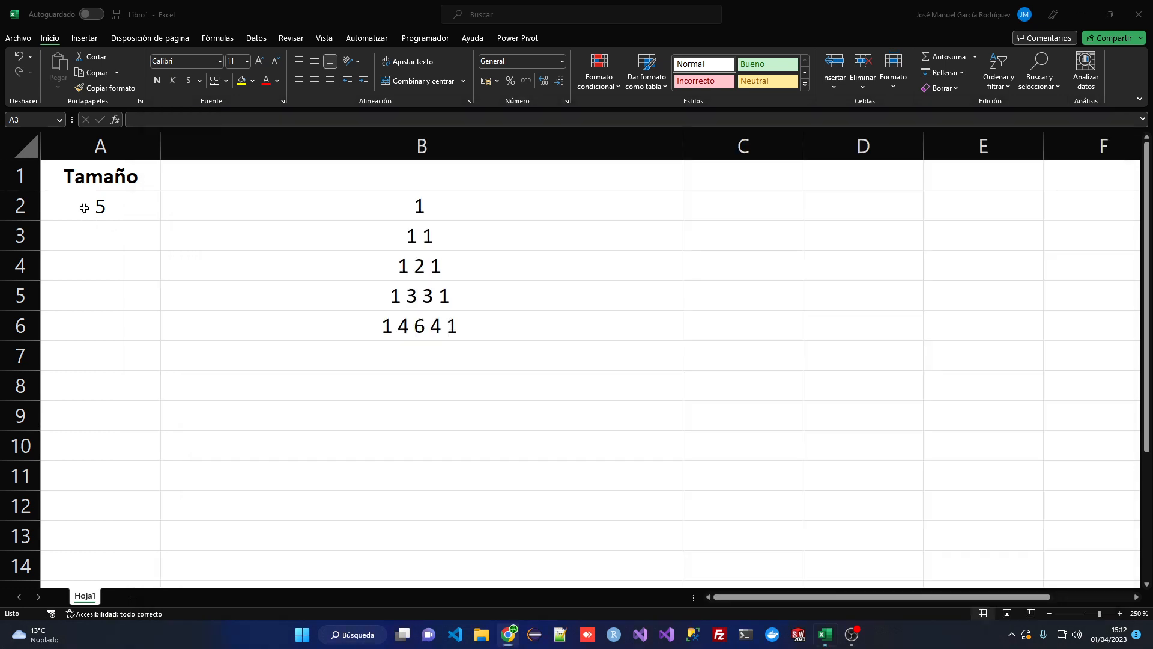
pyautogui.click(337, 203)
pyautogui.press('Delete')
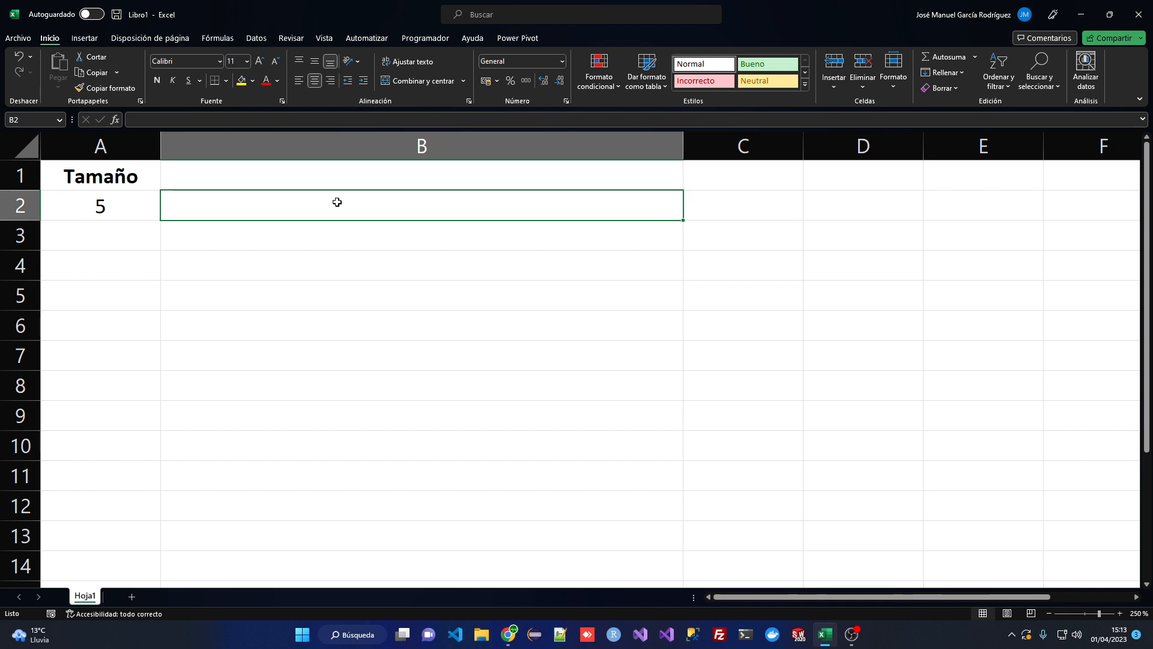
# - Start a formula in B2 that maps over a zero-based sequence sized by A2: =MAP(SECUENCIA(A2;;0);
pyautogui.doubleClick(337, 201)
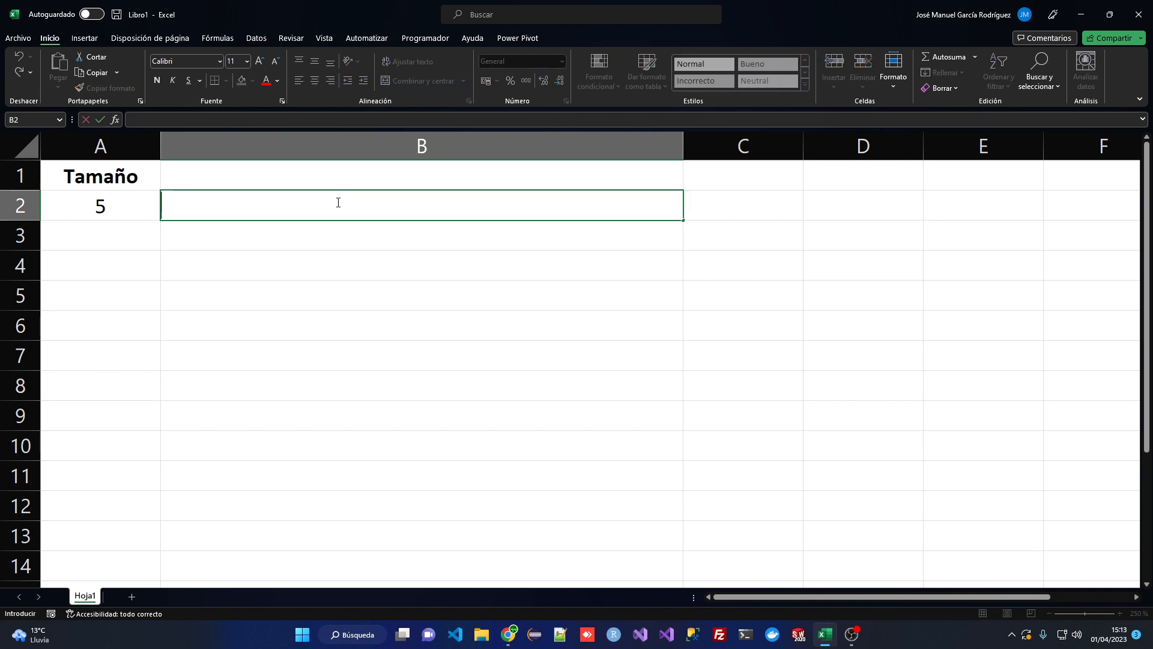
pyautogui.write('=MAP')
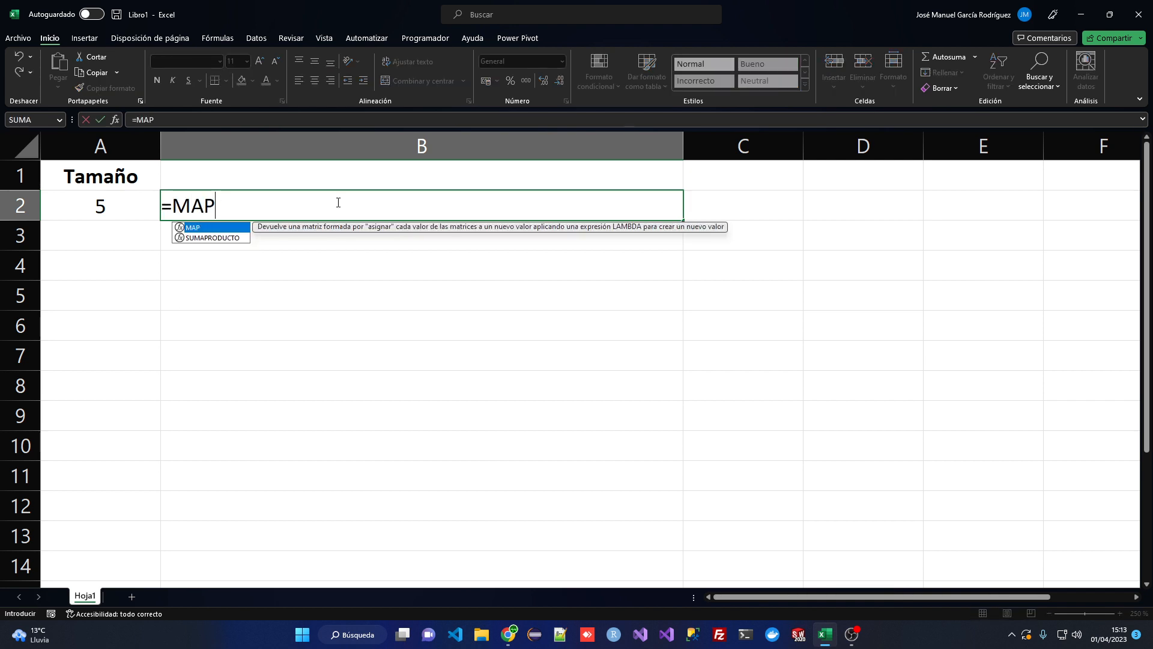
pyautogui.write('(')
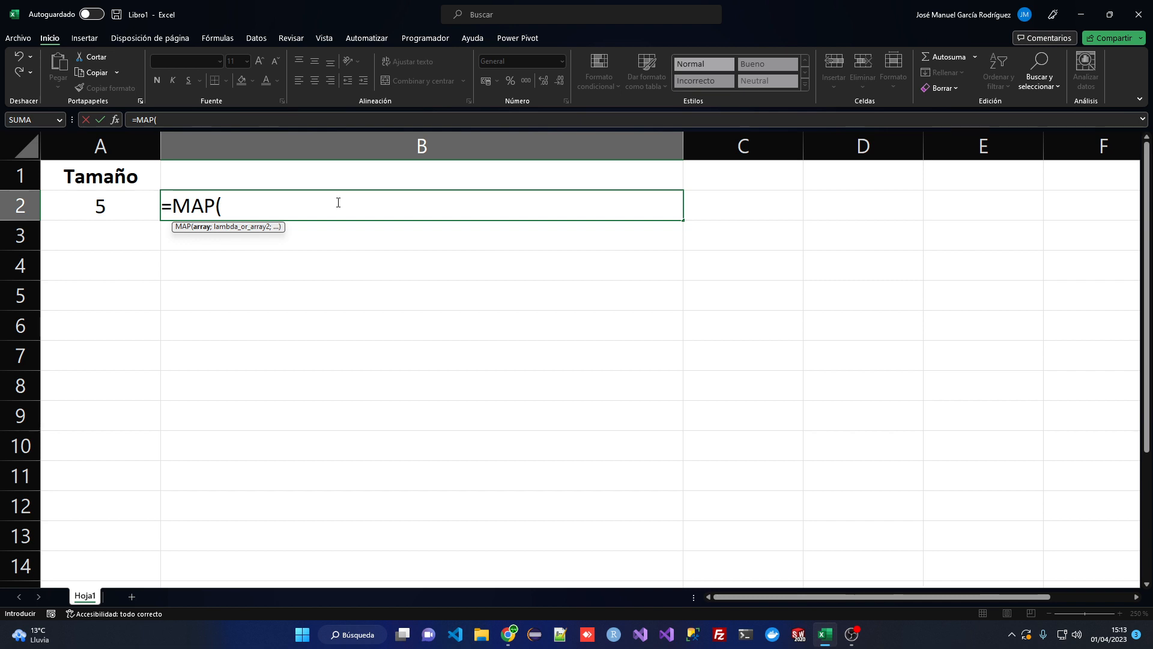
pyautogui.write('SECUENCIA(')
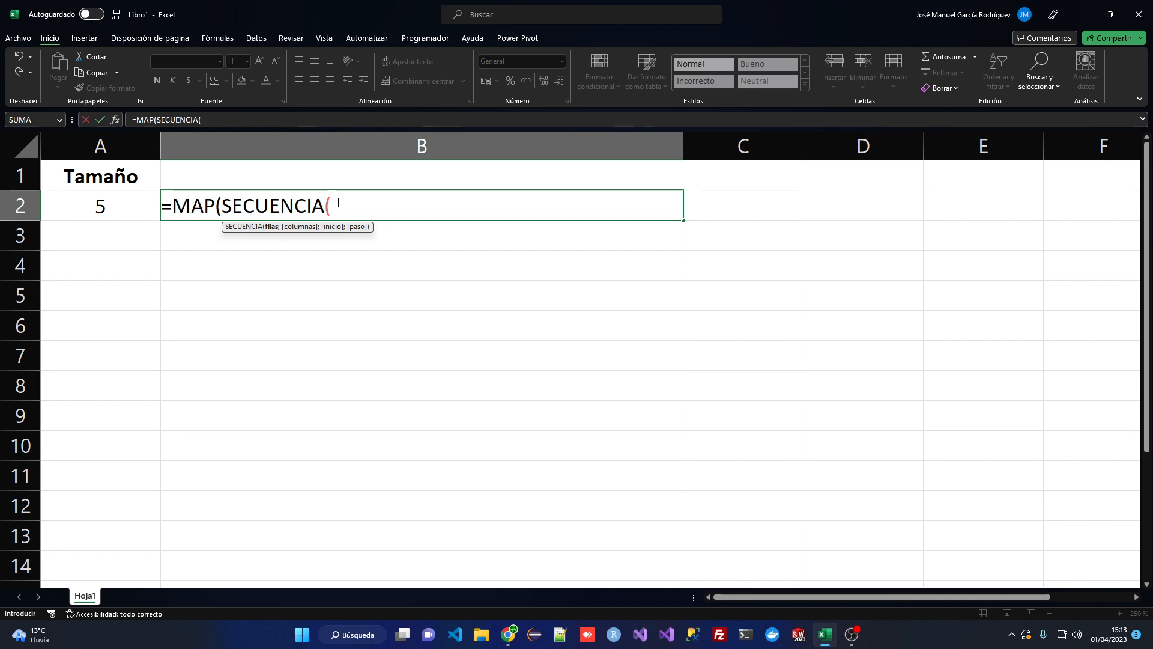
pyautogui.click(89, 208)
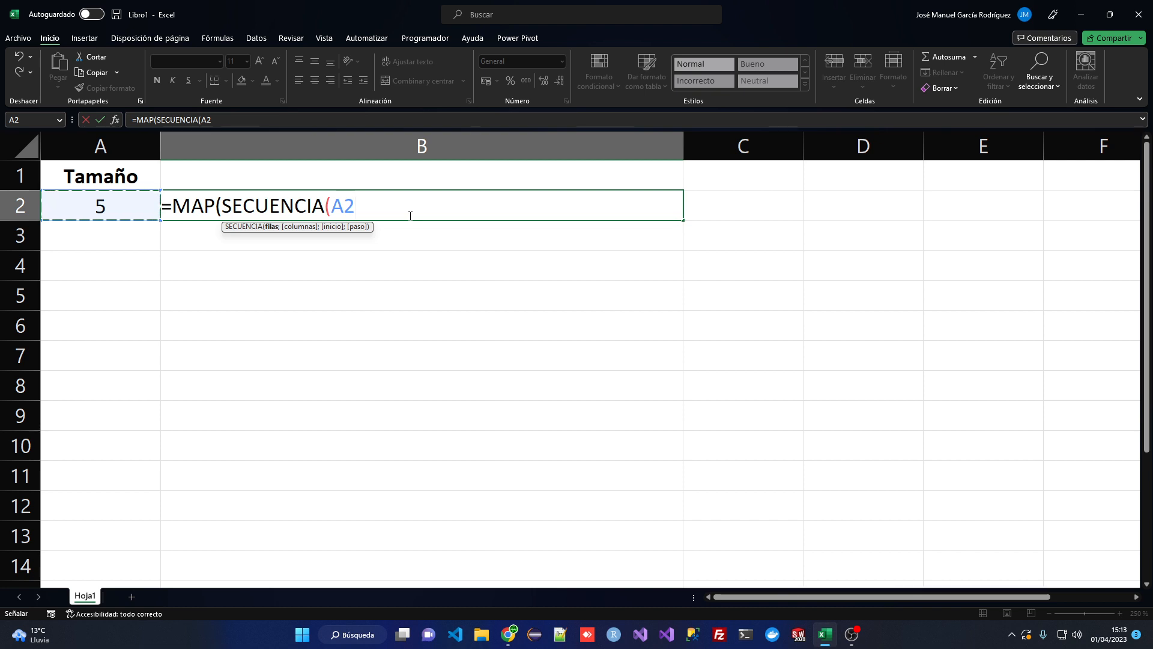
pyautogui.write(';')
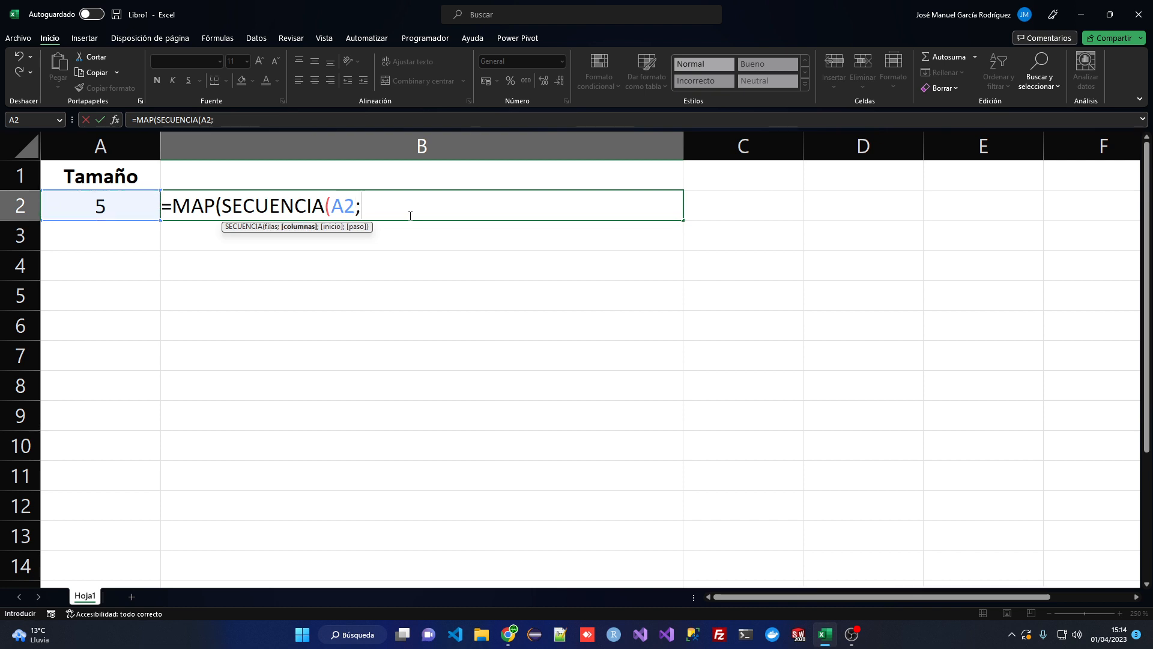
pyautogui.write(';')
pyautogui.write('0')
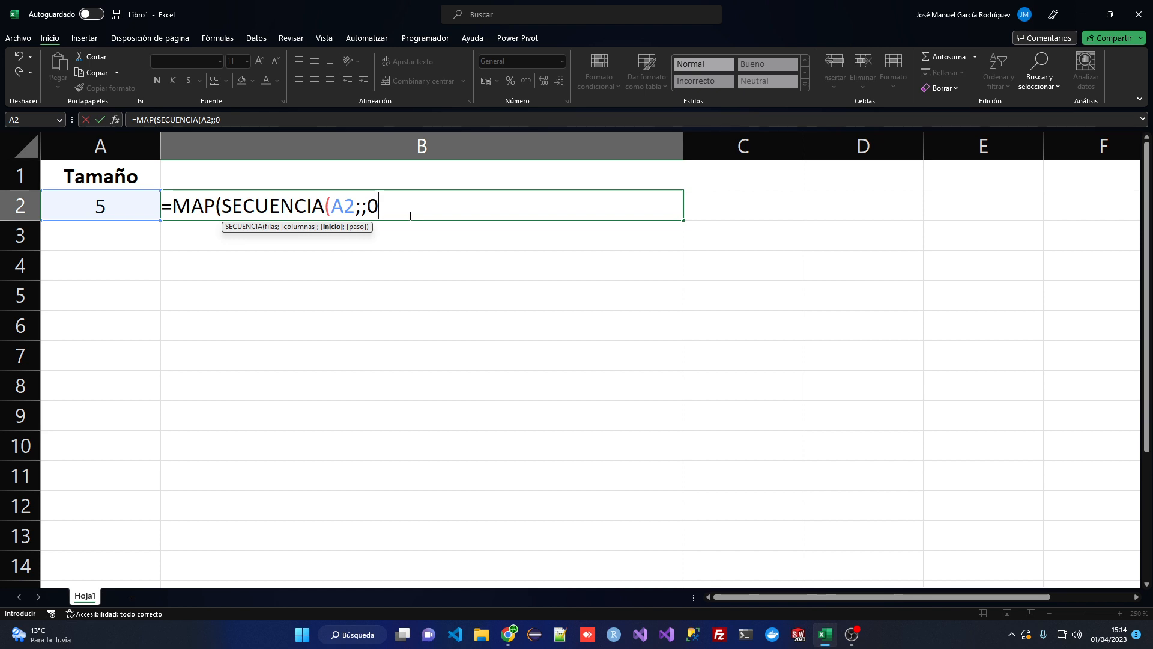
pyautogui.write(')')
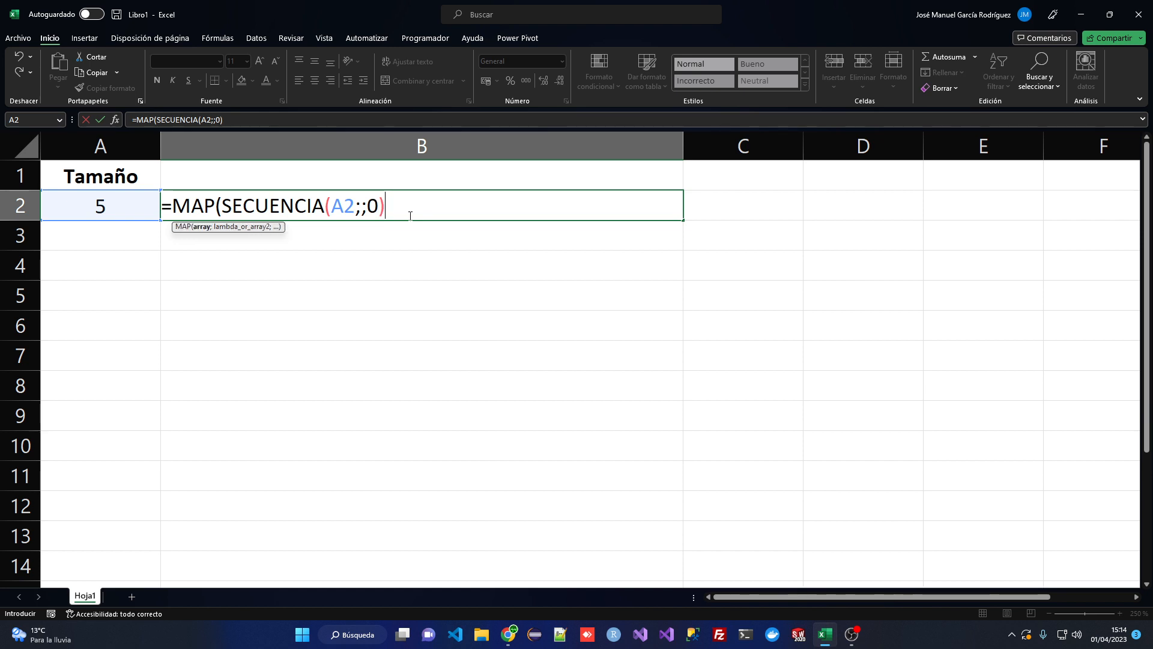
pyautogui.write(';')
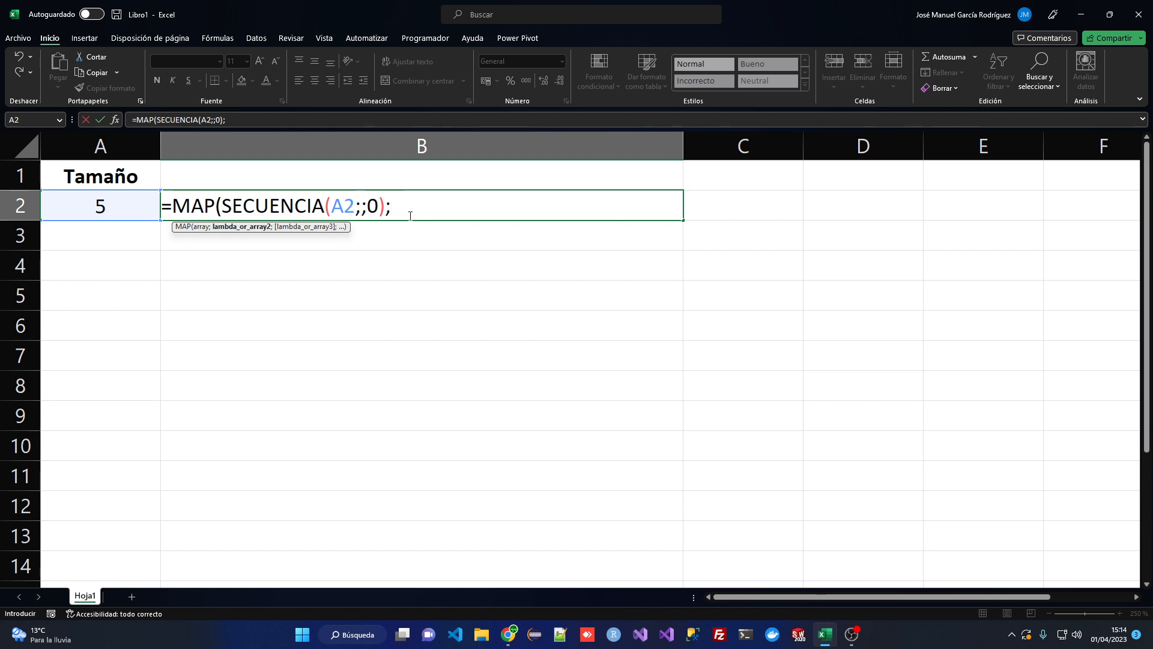
# - Add a LAMBDA with parameter n to the formula and open a REDUCE with an empty initial value: LAMBDA(n;REDUCE("";
pyautogui.write('LAMBDA(')
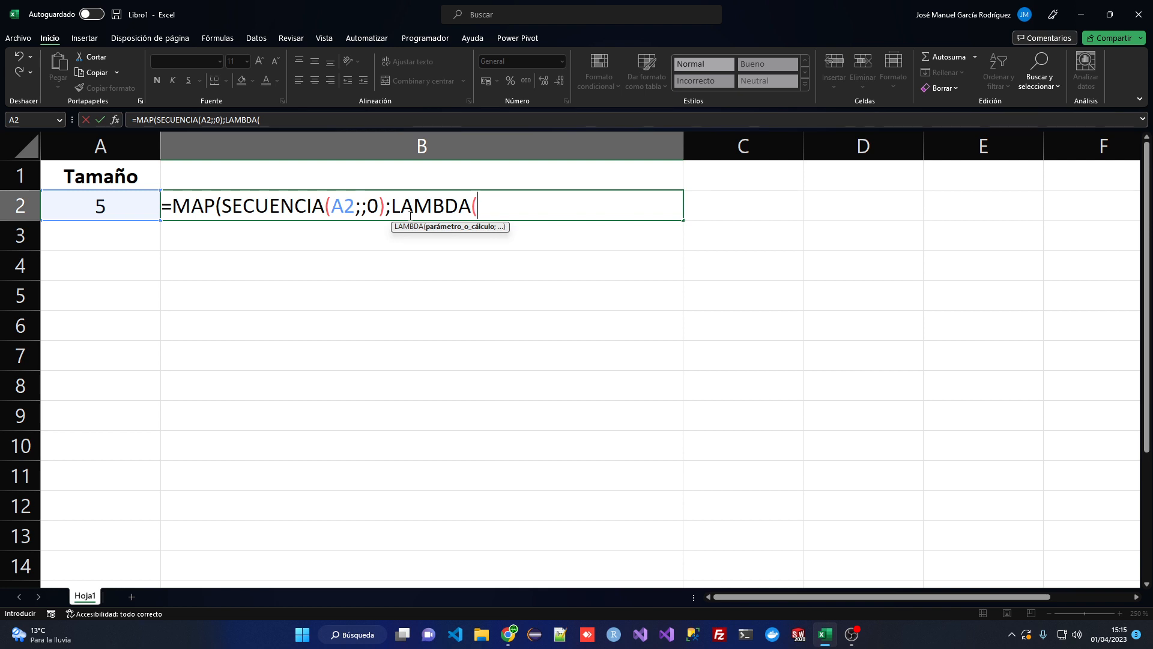
pyautogui.write('n;')
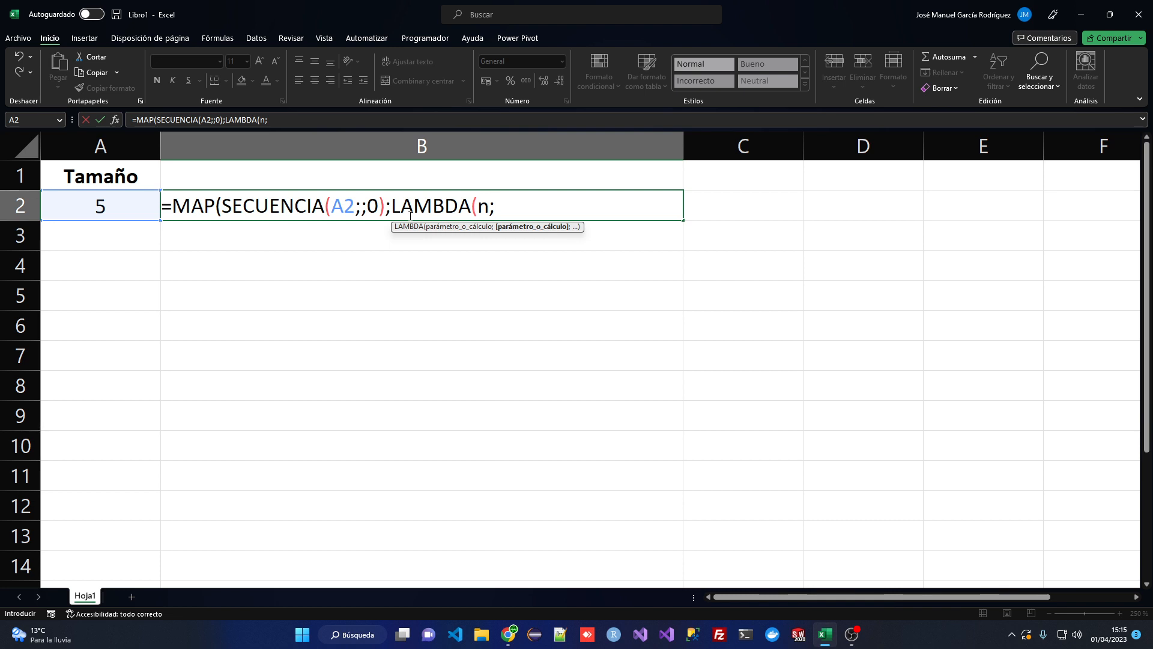
pyautogui.write('REDUCE')
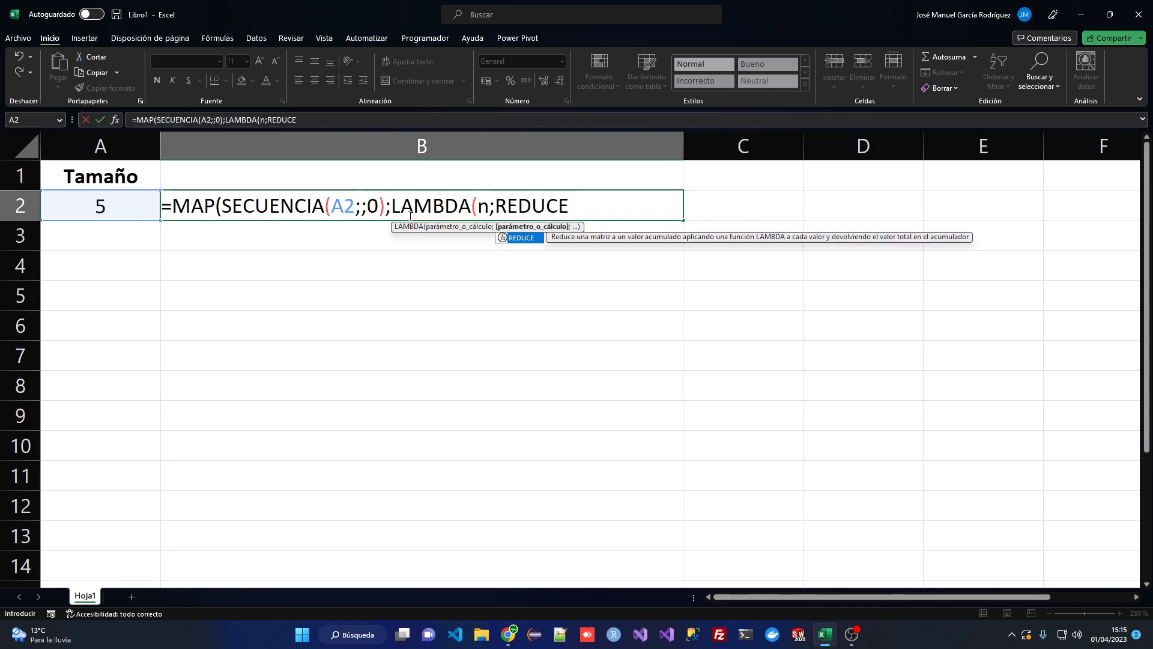
pyautogui.write('(')
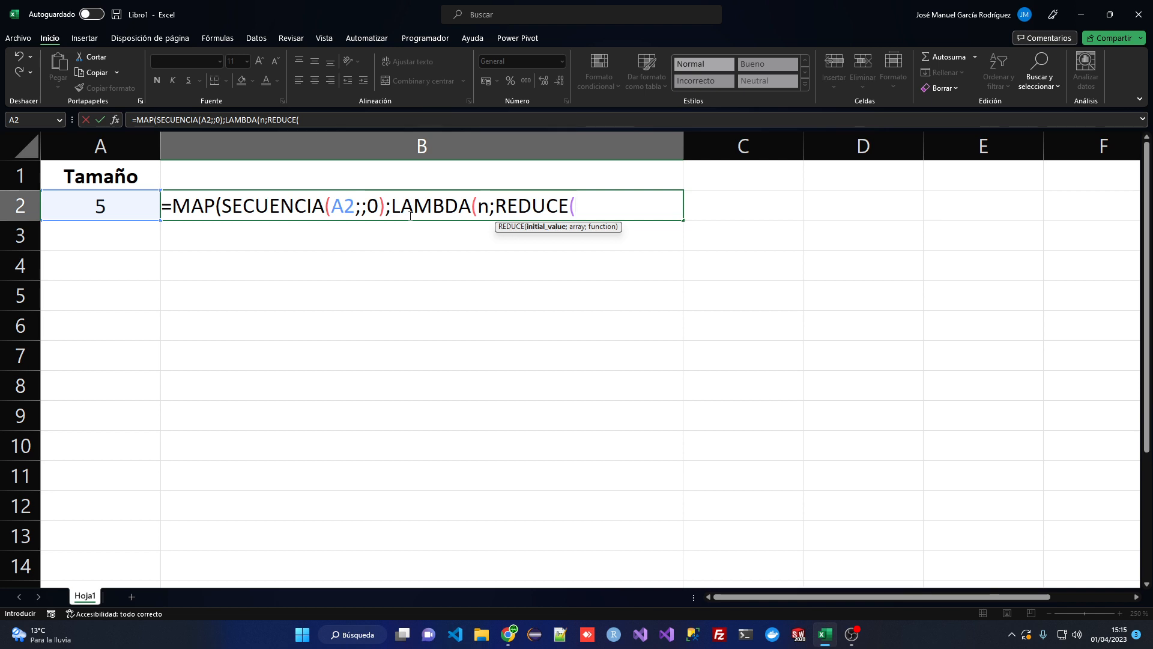
pyautogui.write('""')
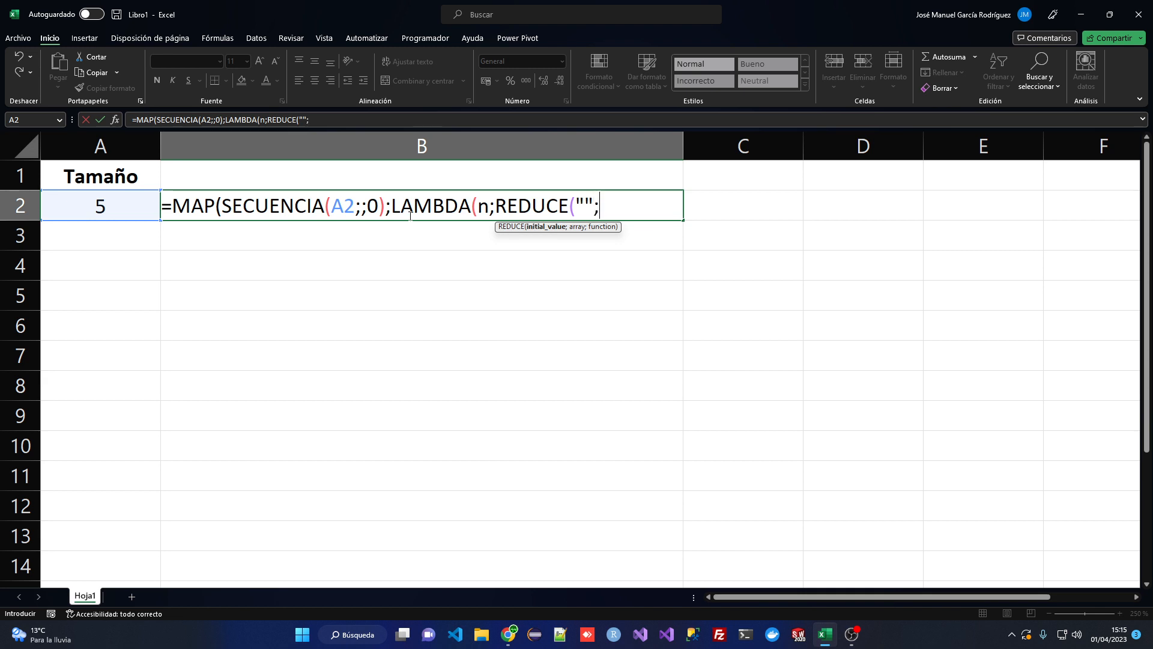
pyautogui.write(';')
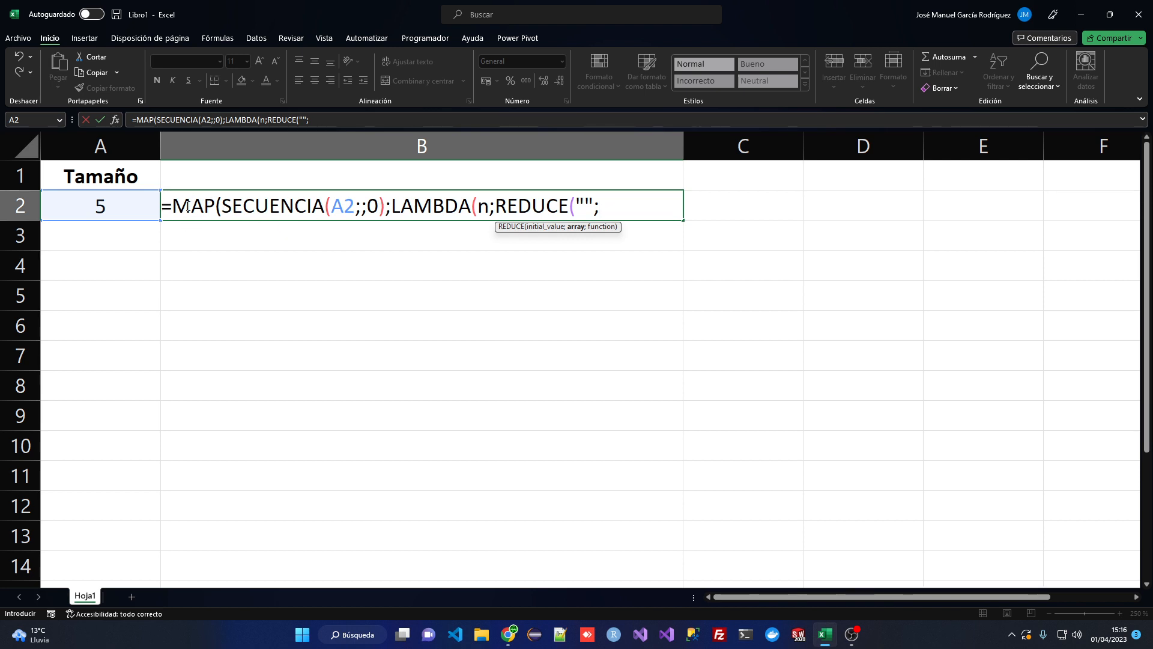
# - Give REDUCE the array SECUENCIA(n+1;;0); and insert a line break in the formula
pyautogui.write('SECUENCIA(')
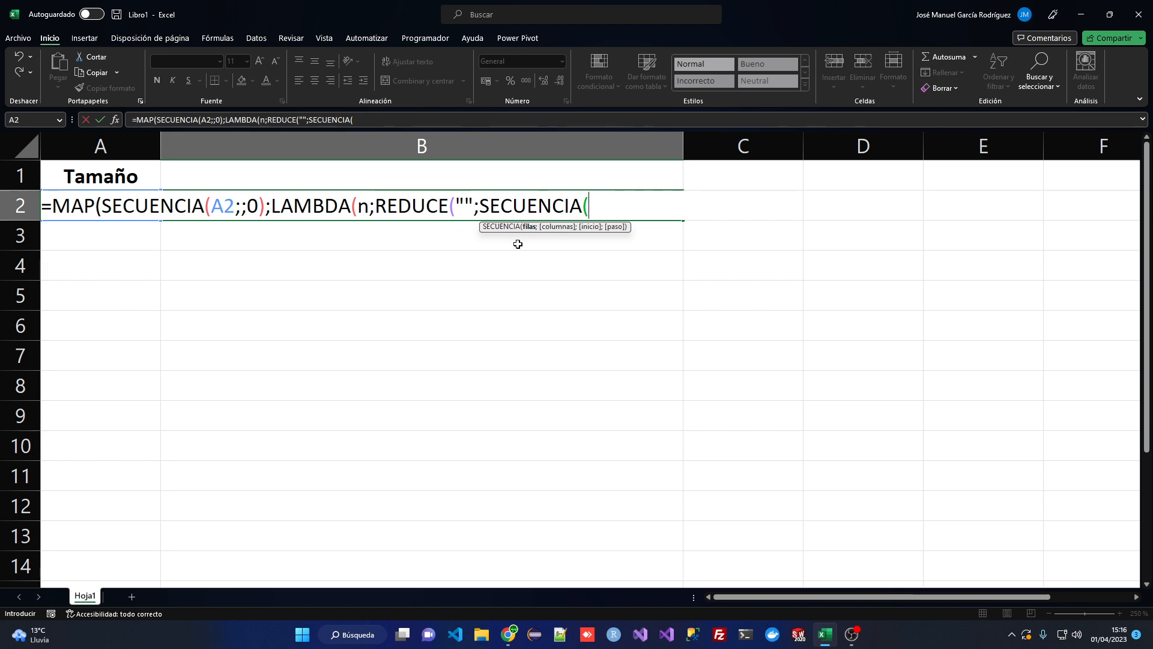
pyautogui.write('N')
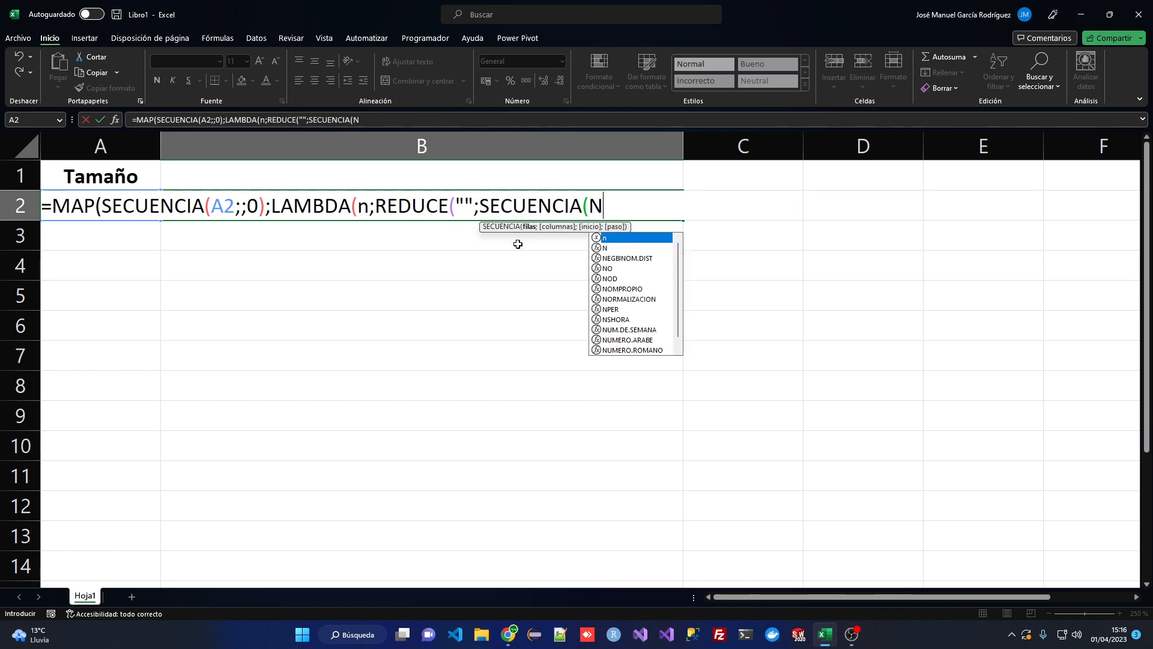
pyautogui.press('BackSpace')
pyautogui.write('n1')
pyautogui.press('BackSpace')
pyautogui.write('+1')
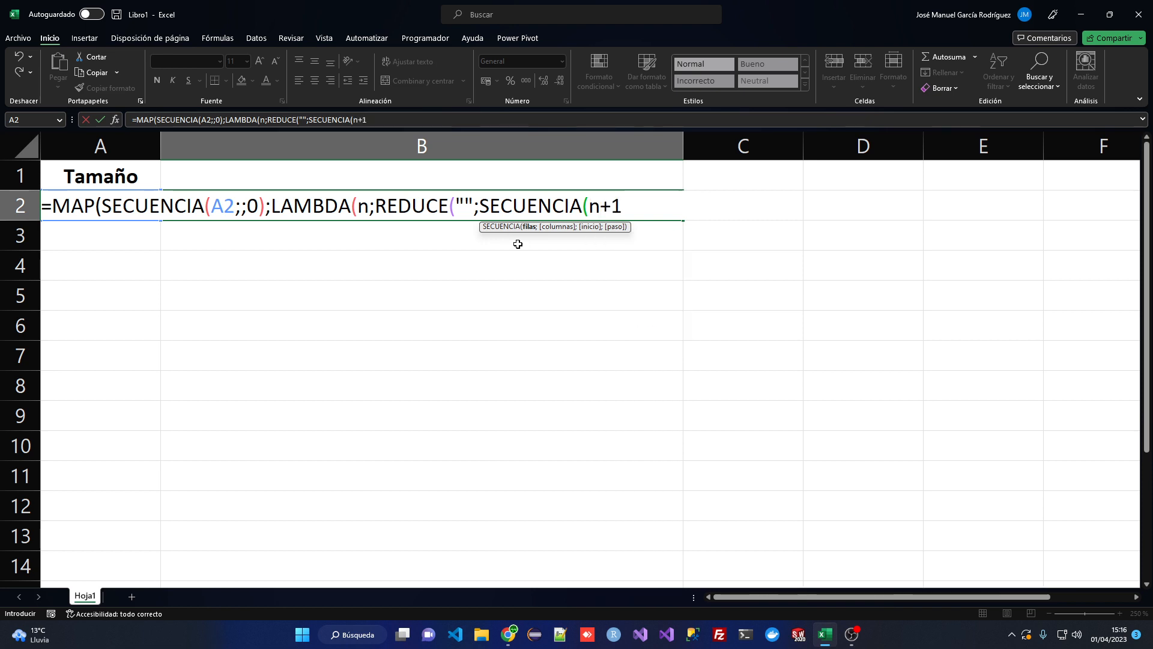
pyautogui.write(';;0)')
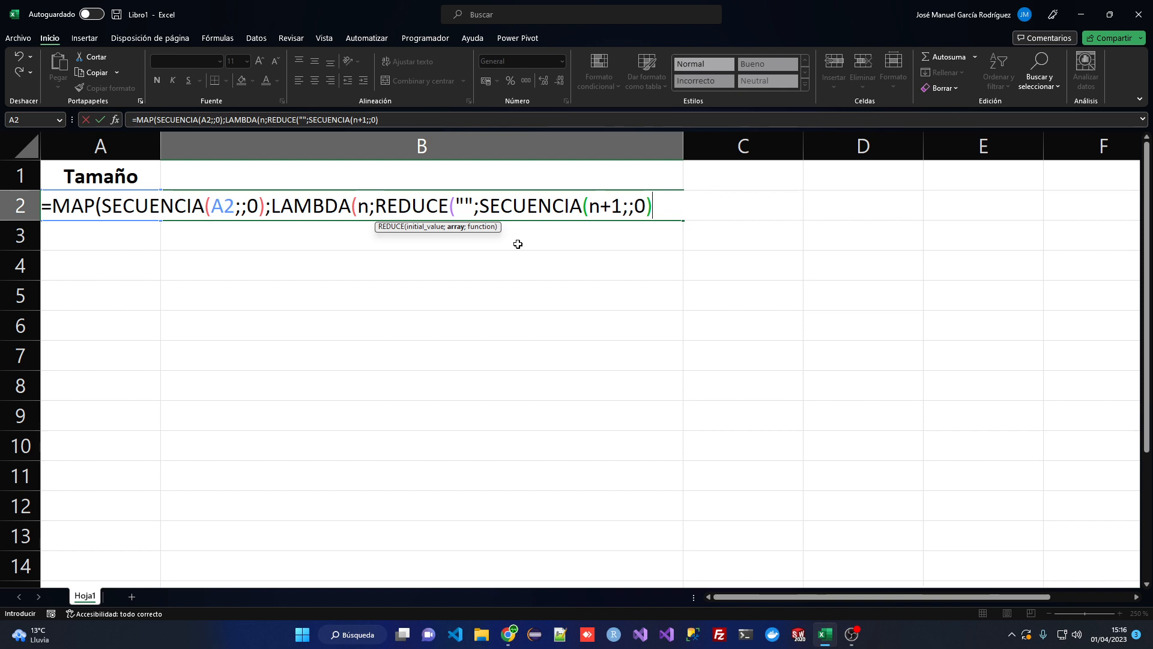
pyautogui.write(';')
pyautogui.hotkey('alt', 'Return')
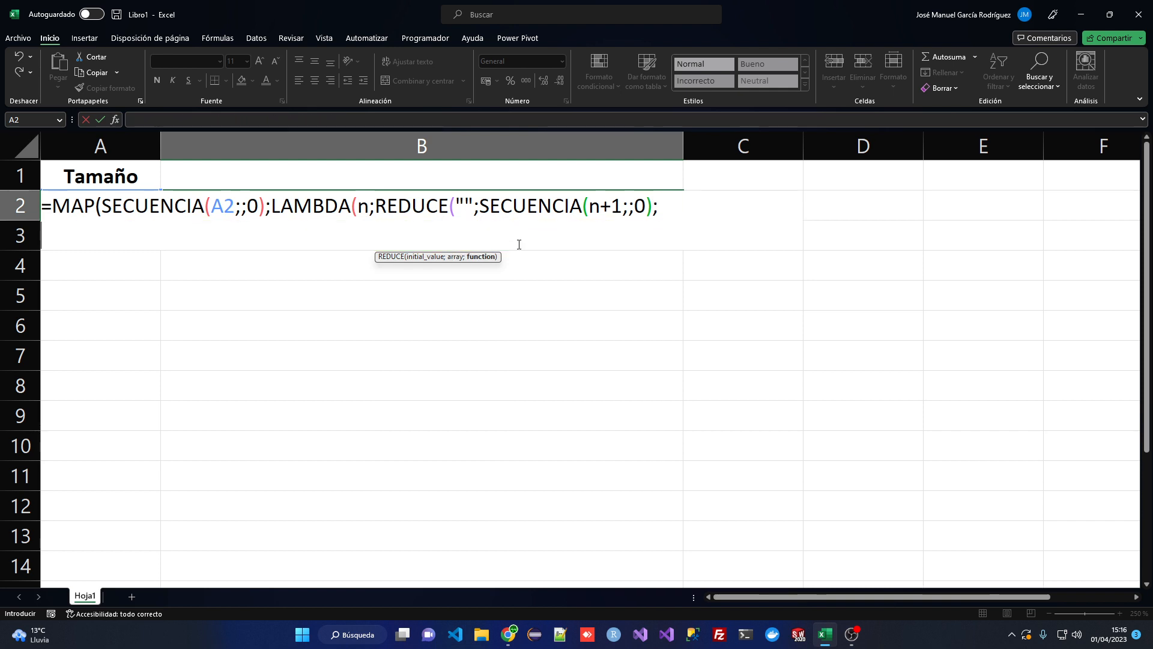
pyautogui.write('lambda(')
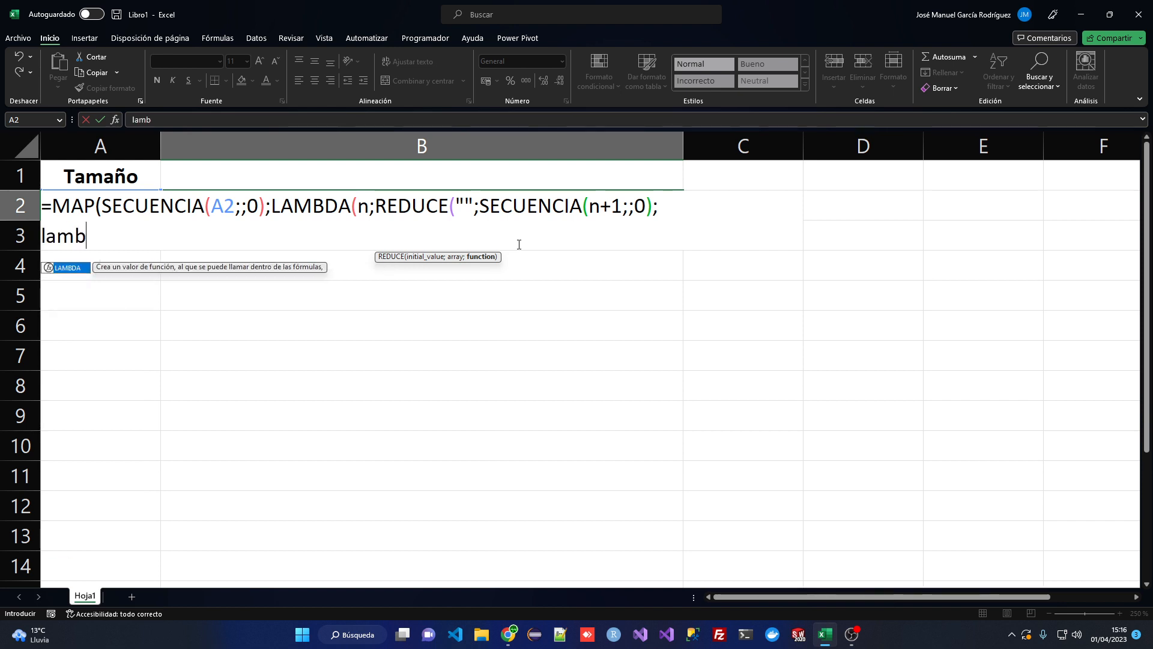
pyautogui.press('BackSpace')
pyautogui.press('BackSpace')
pyautogui.press('BackSpace')
pyautogui.press('BackSpace')
pyautogui.press('BackSpace')
pyautogui.press('BackSpace')
pyautogui.press('BackSpace')
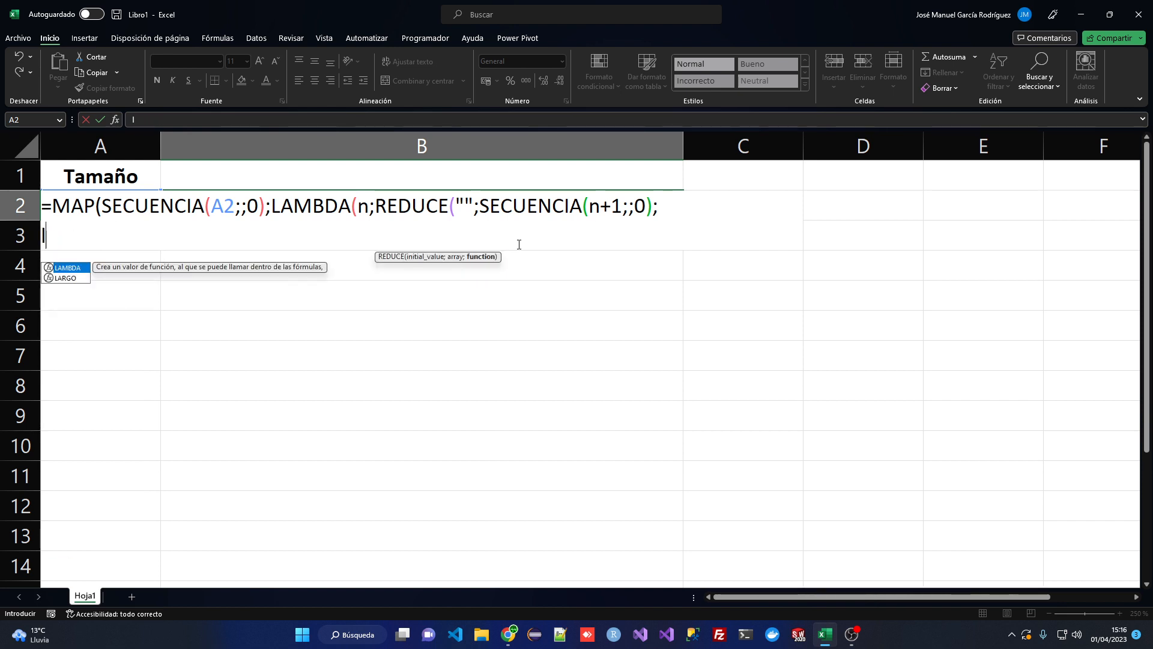
# - Add a LAMBDA as REDUCE's function with the parameters acu and cur: LAMBDA(acu;cur;
pyautogui.write('LAMBDA(')
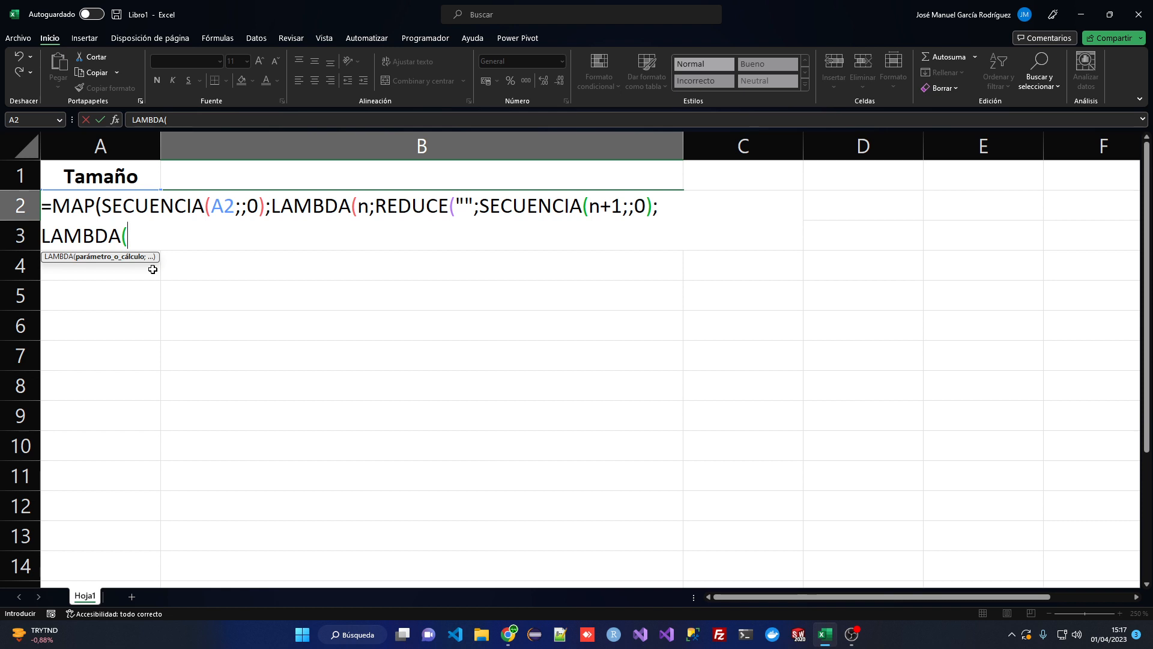
pyautogui.write('acu;')
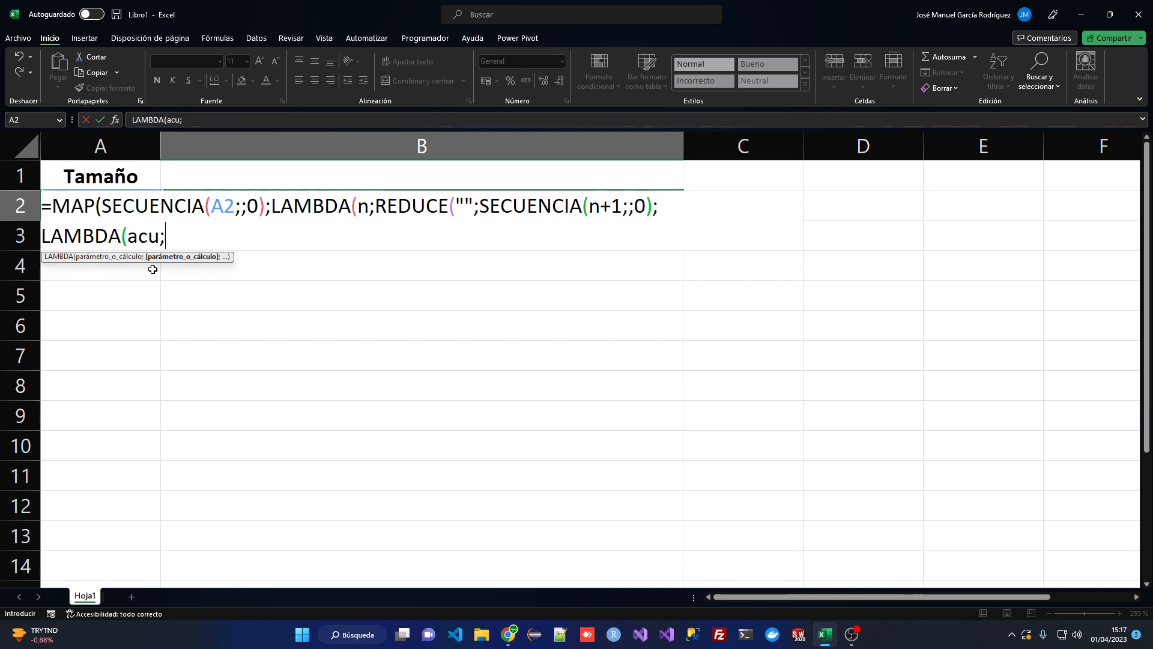
pyautogui.write('cur')
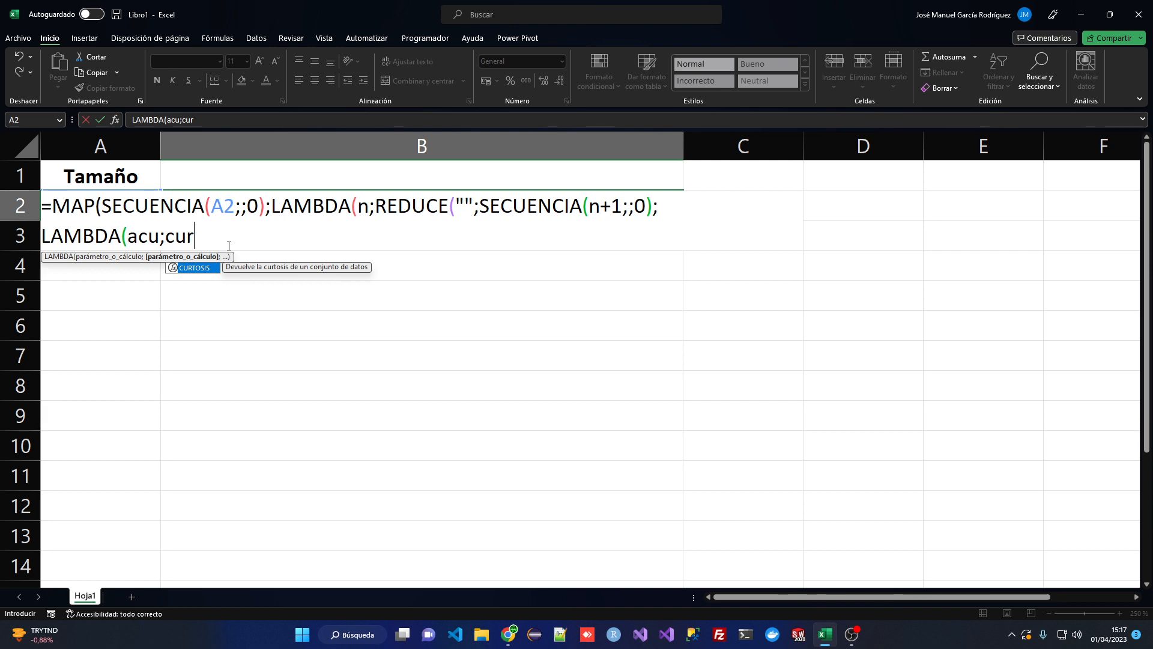
pyautogui.write(';')
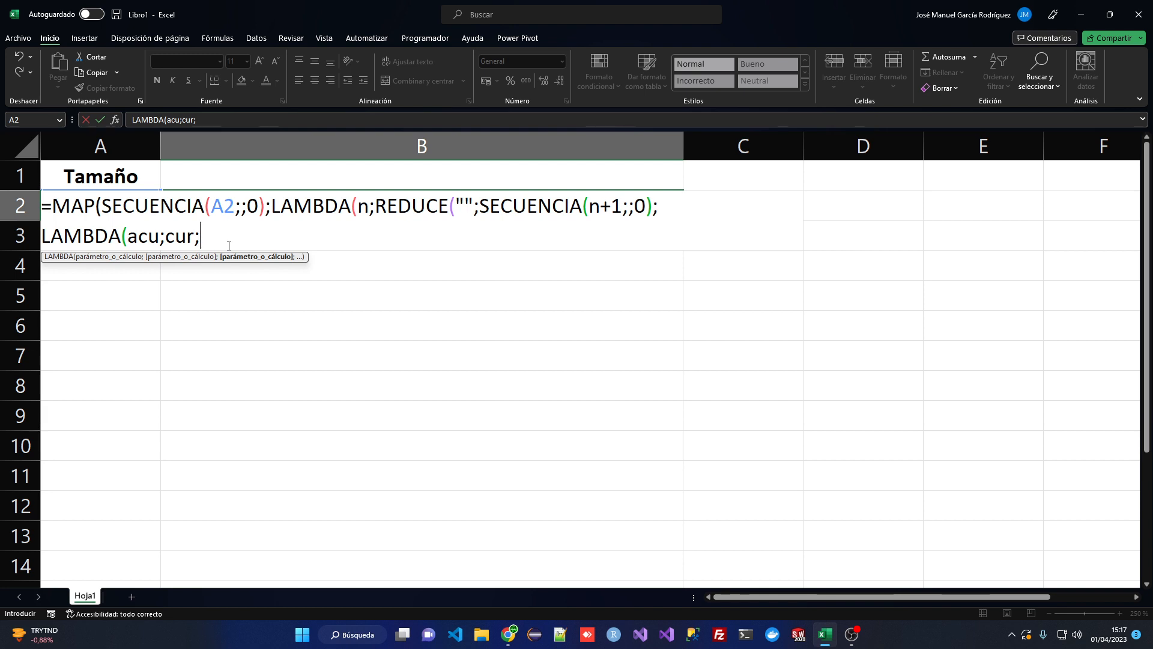
# - Start the inner LAMBDA's calculation with the combinations of n and cur: COMBINAT(n;cur)
pyautogui.write('combinat(')
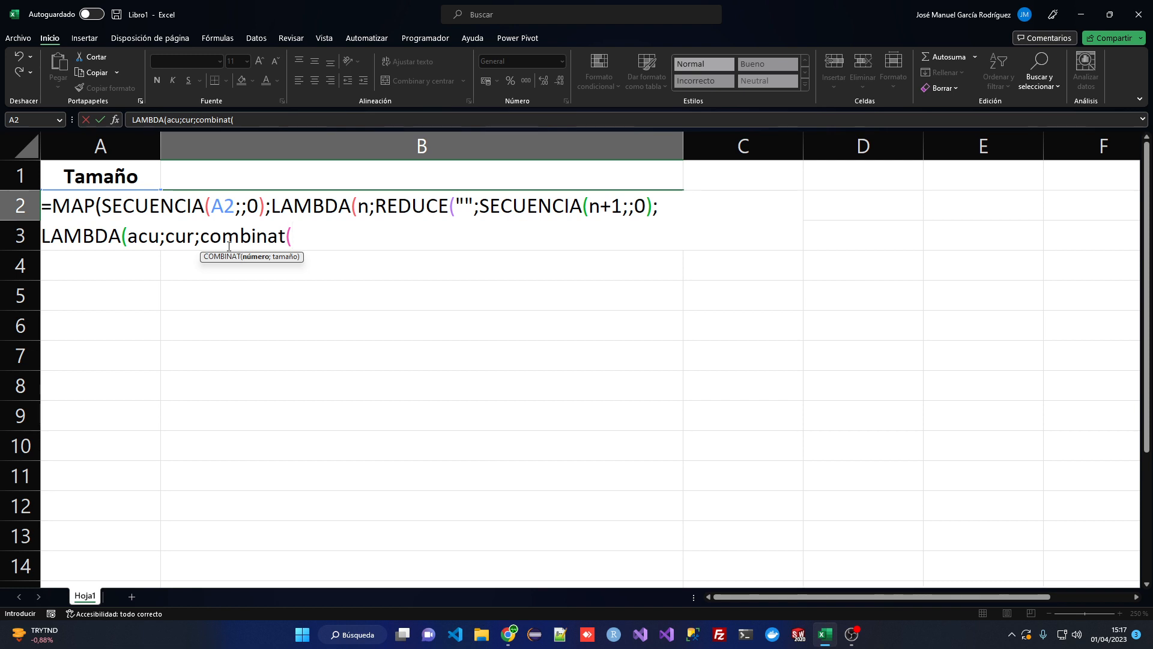
pyautogui.write('n')
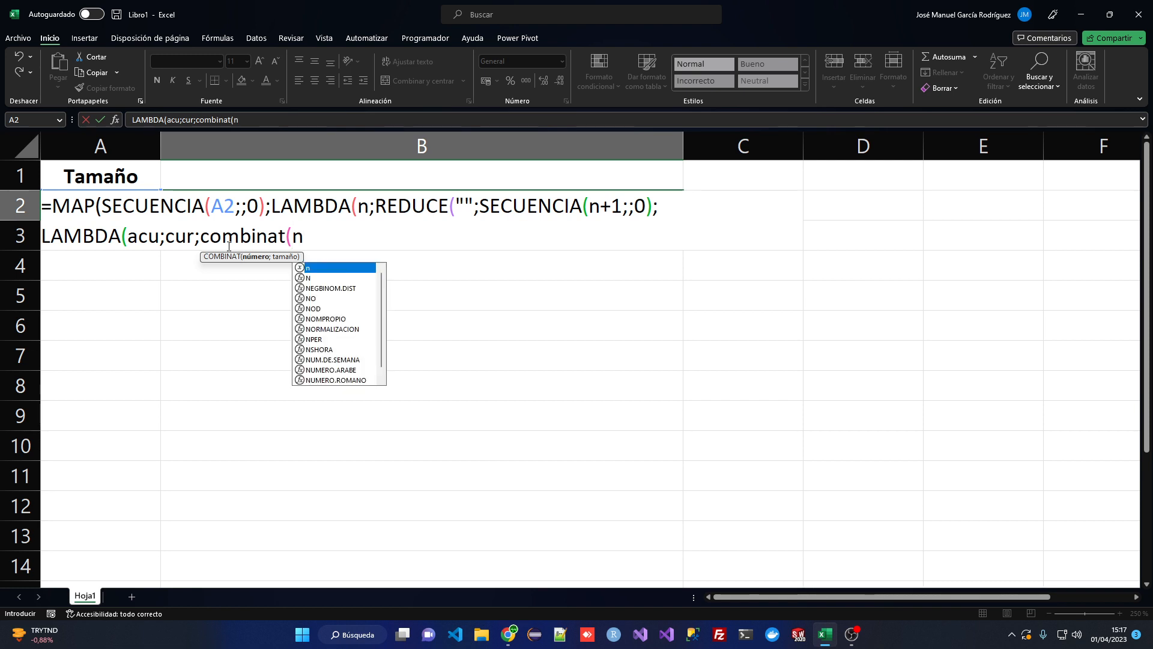
pyautogui.write(';')
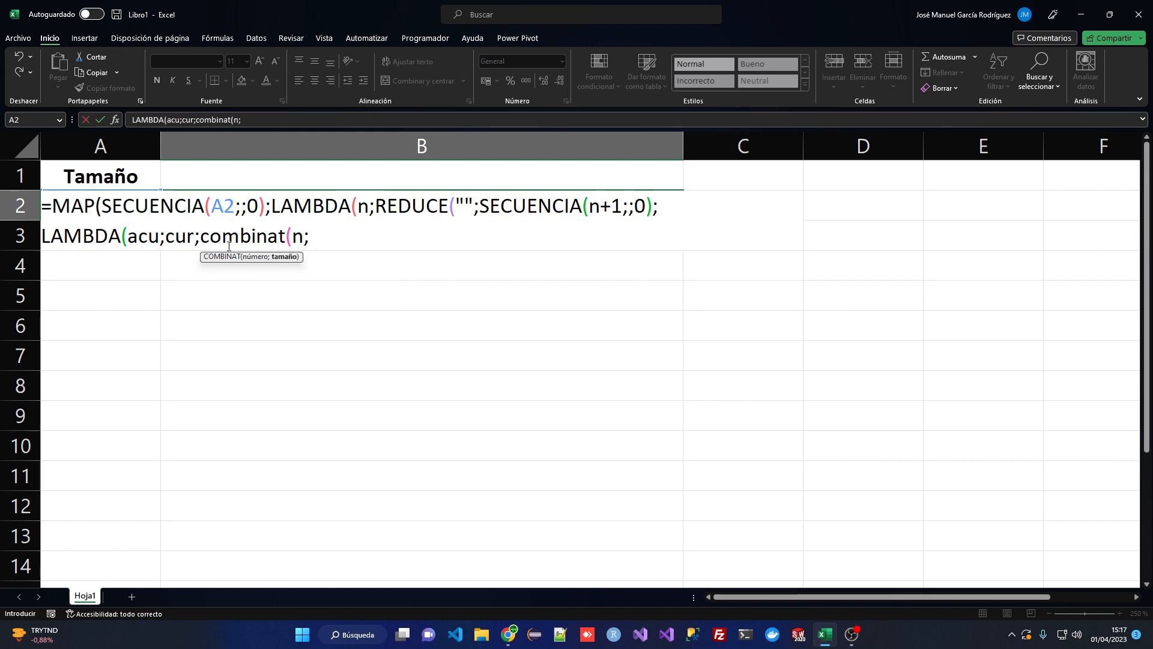
pyautogui.write('cur')
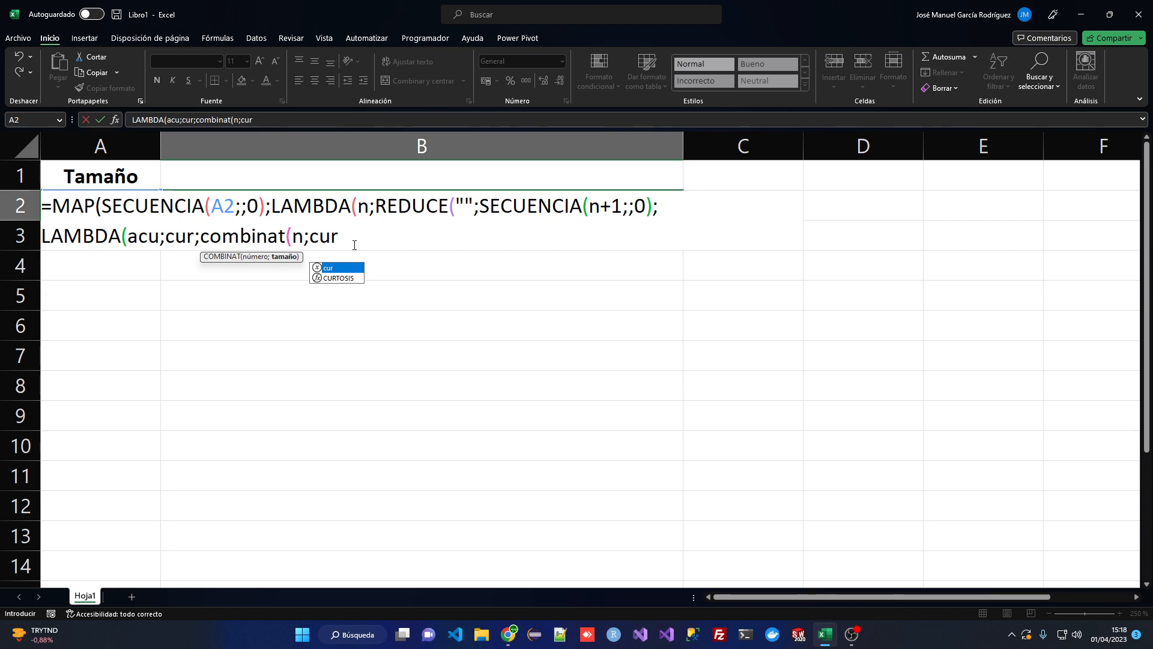
pyautogui.write(')')
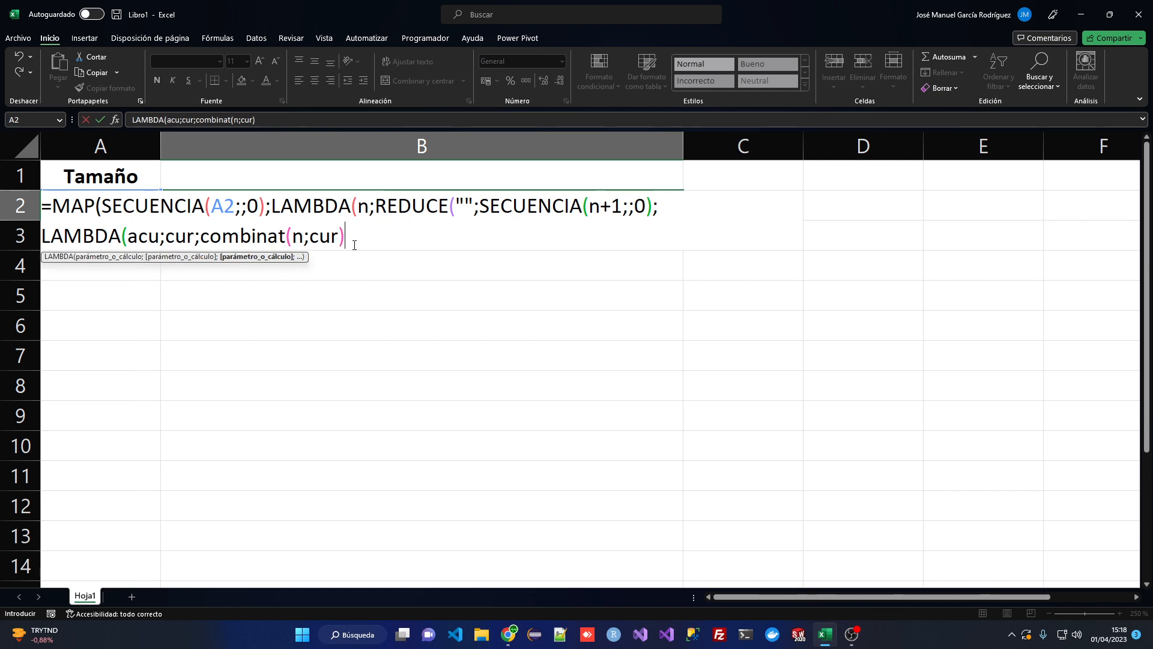
# - Append a space and the accumulator with &" "&acu, close all open parentheses and enter the formula in B2
pyautogui.write('&')
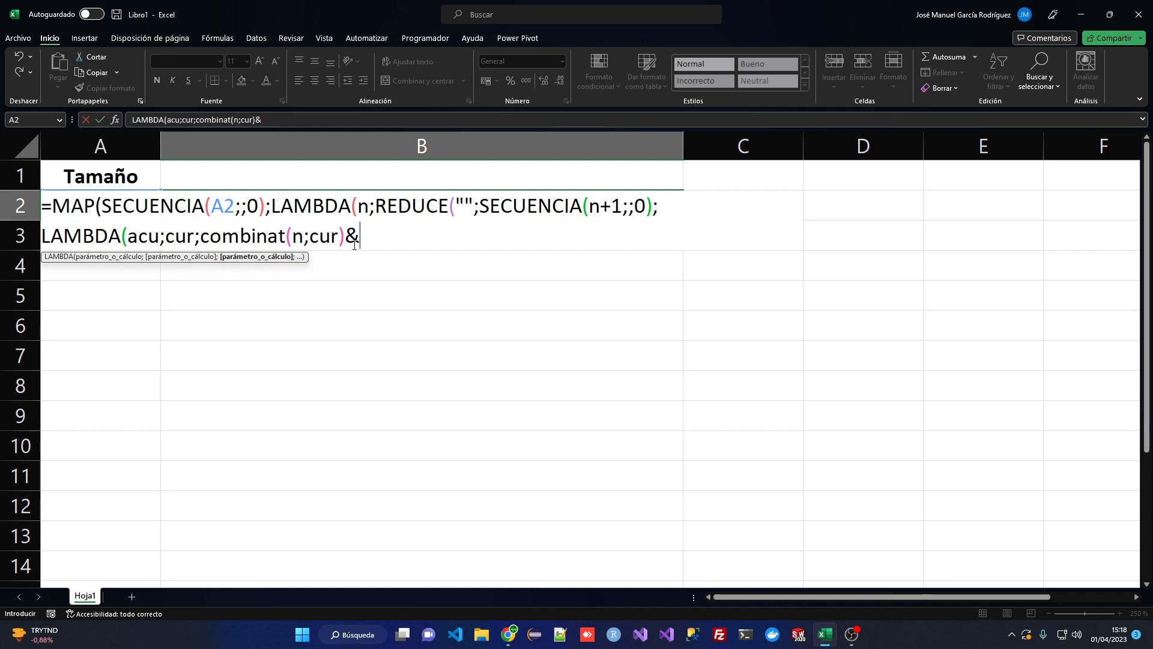
pyautogui.write('" ')
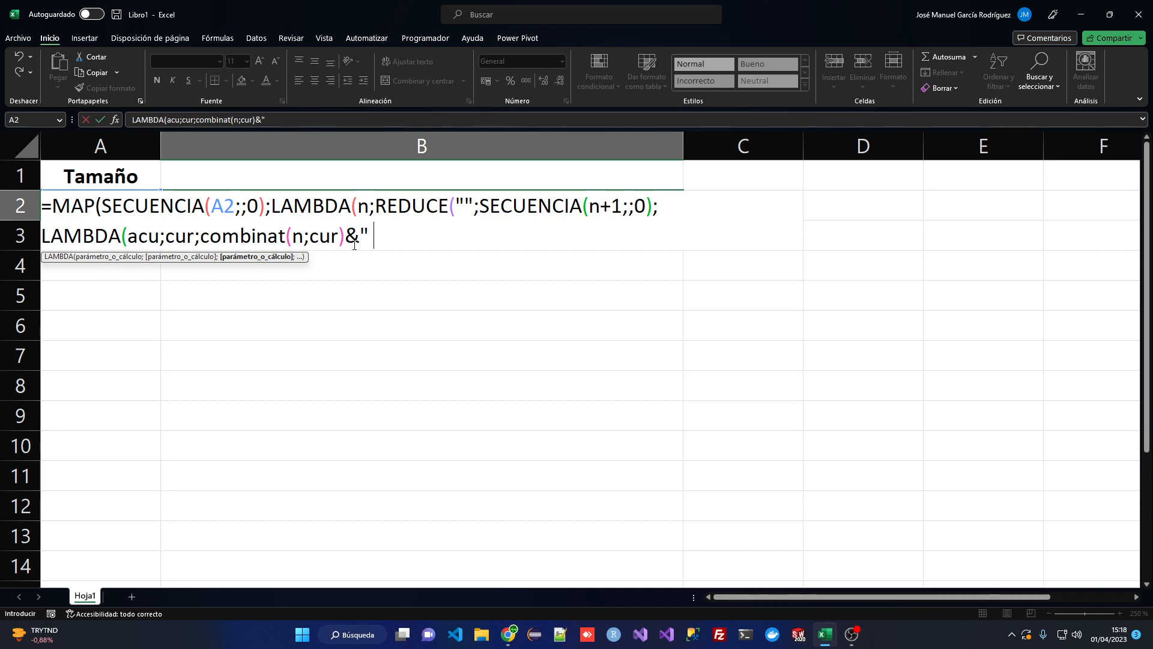
pyautogui.write('"&acu')
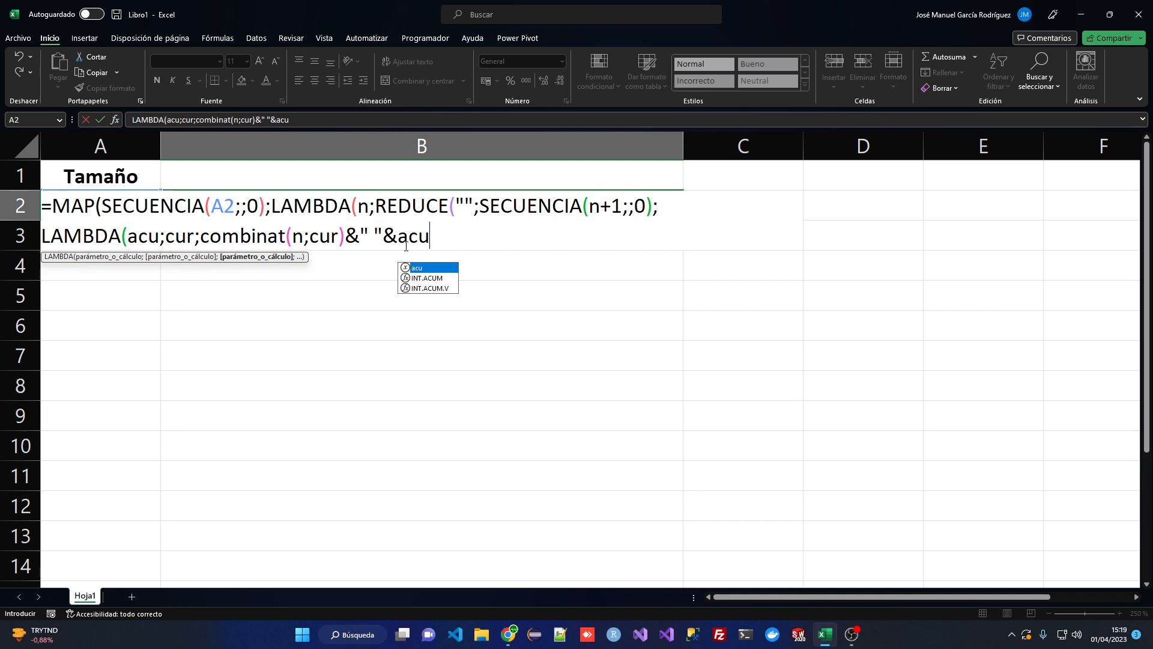
pyautogui.write(')')
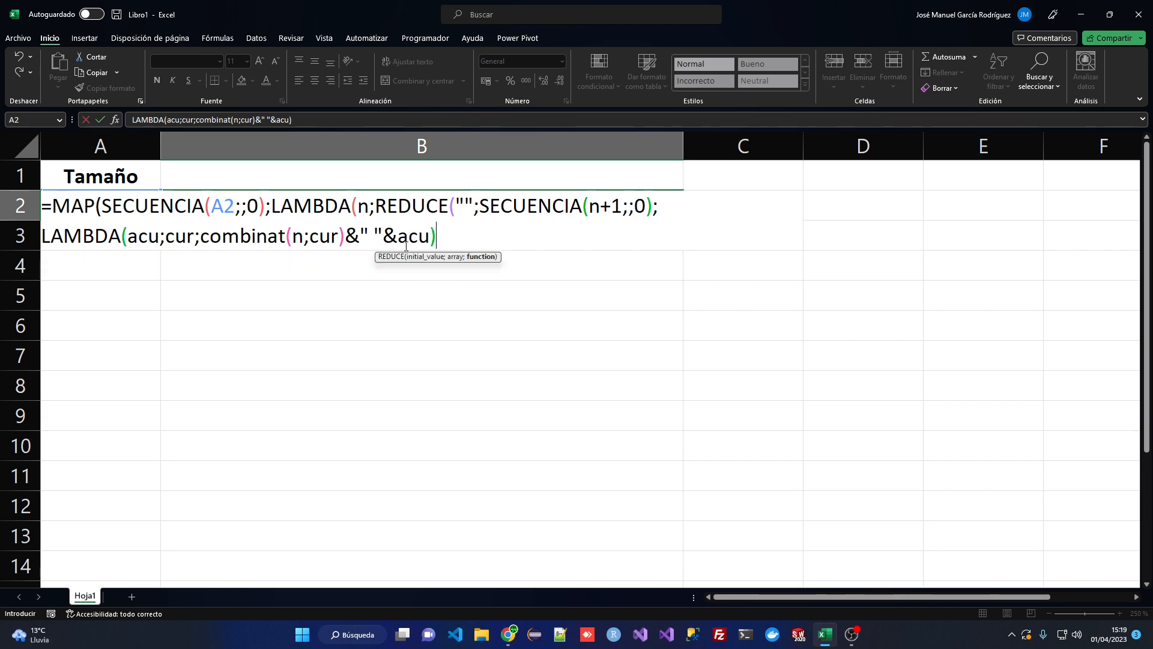
pyautogui.write('))')
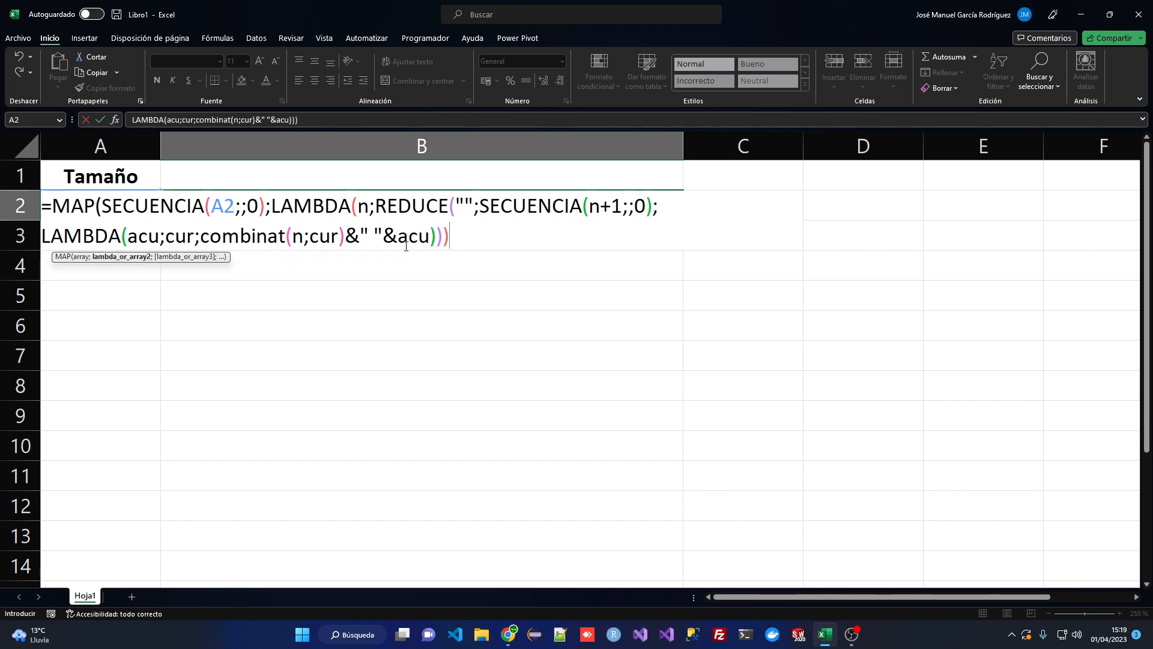
pyautogui.write(')')
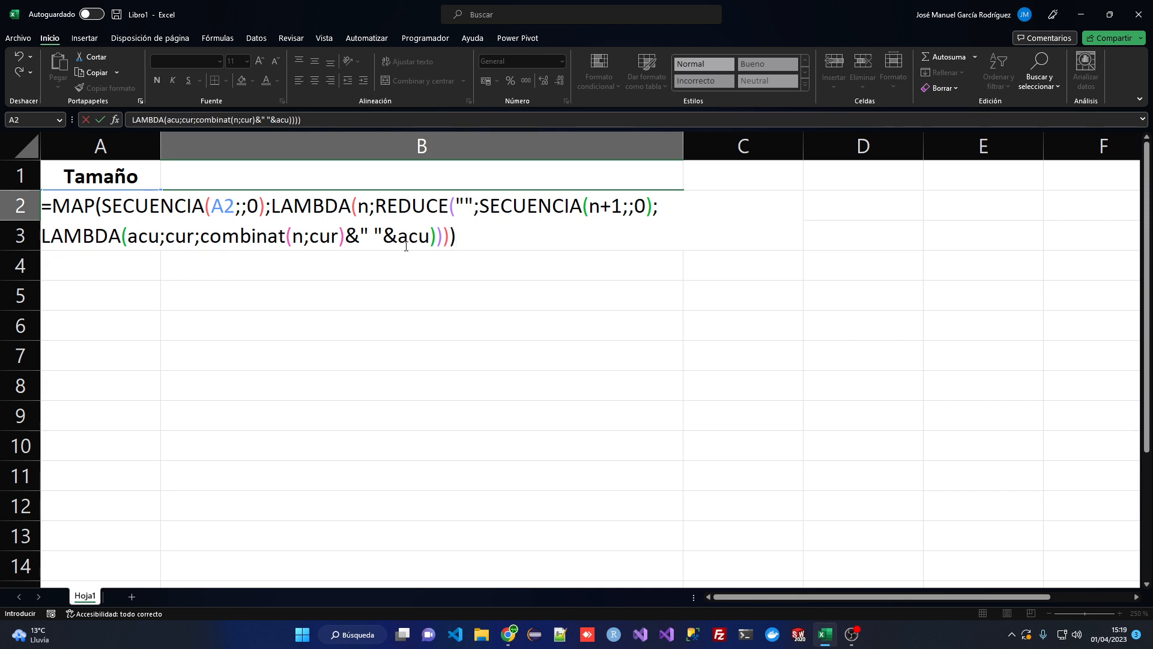
pyautogui.press('Return')
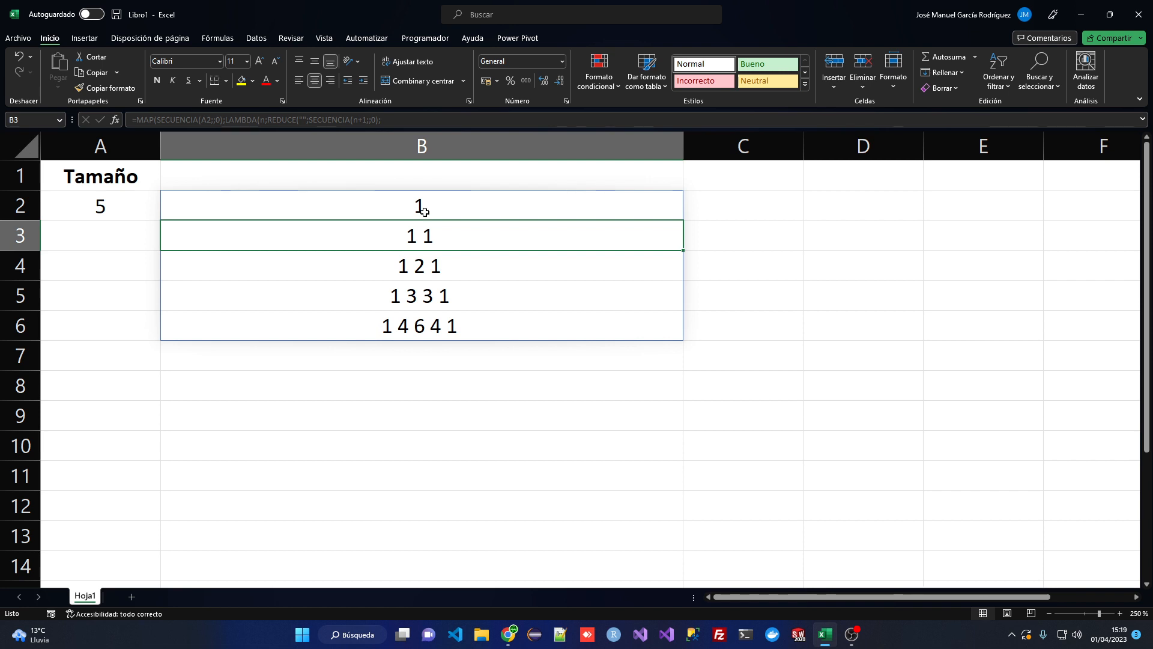
# - Set the triangle size in A2 to 10
pyautogui.click(122, 209)
pyautogui.write('10')
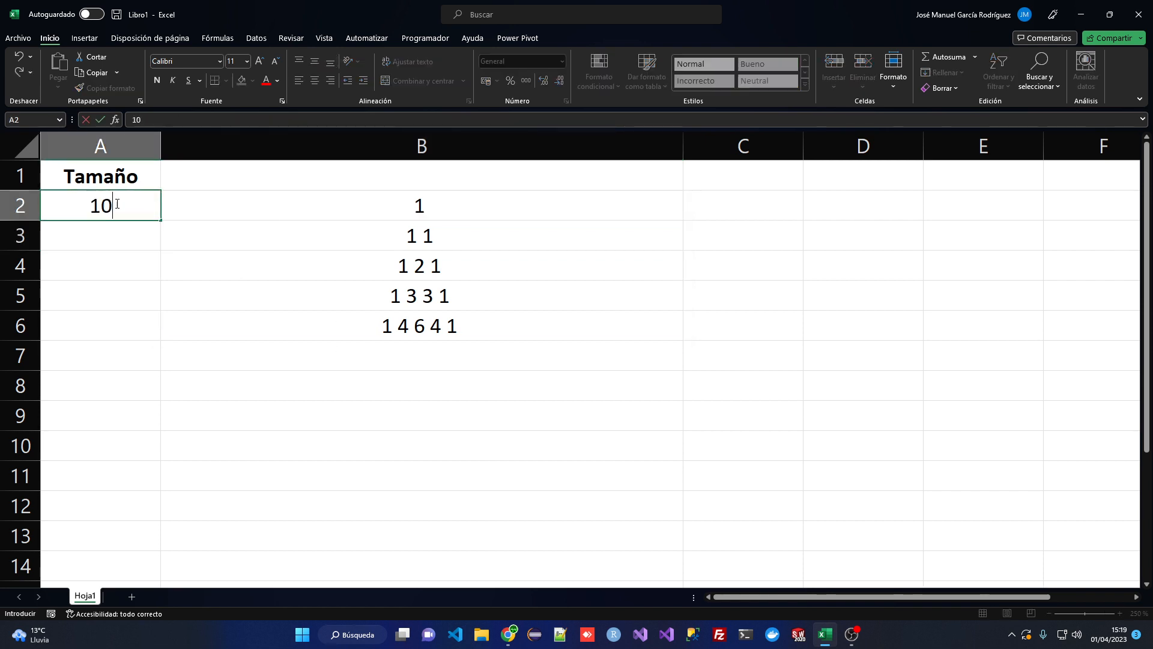
pyautogui.press('Return')
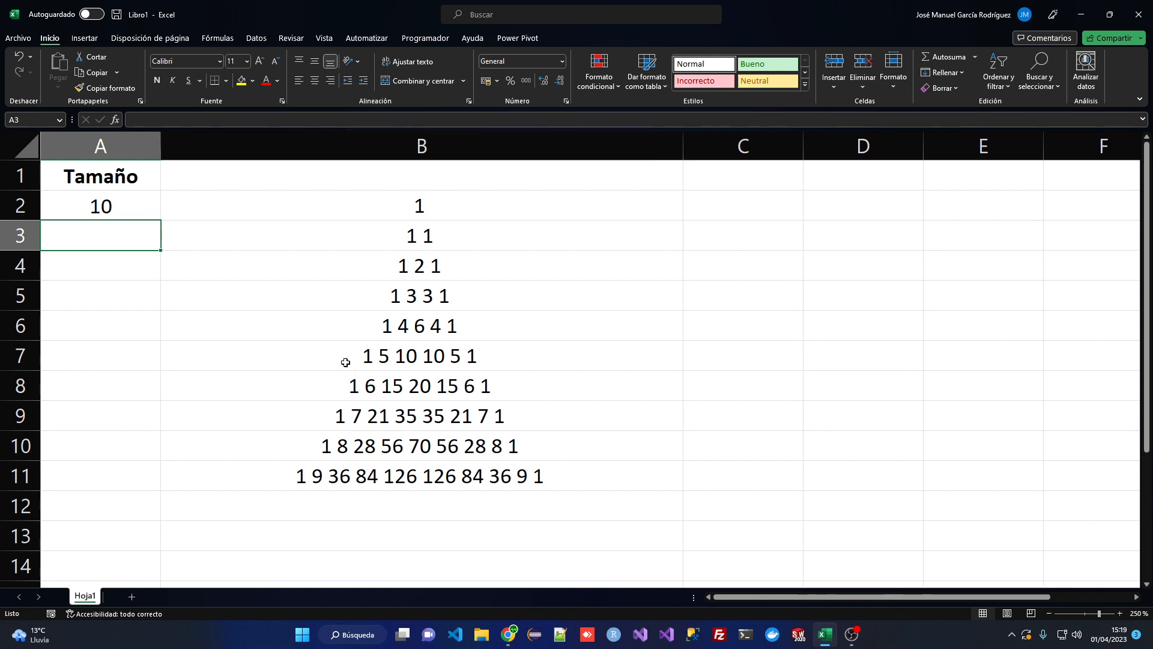
# - Examine the COMBINAT(n;cur) part of the formula in B2 and leave the formula as it is
pyautogui.doubleClick(338, 206)
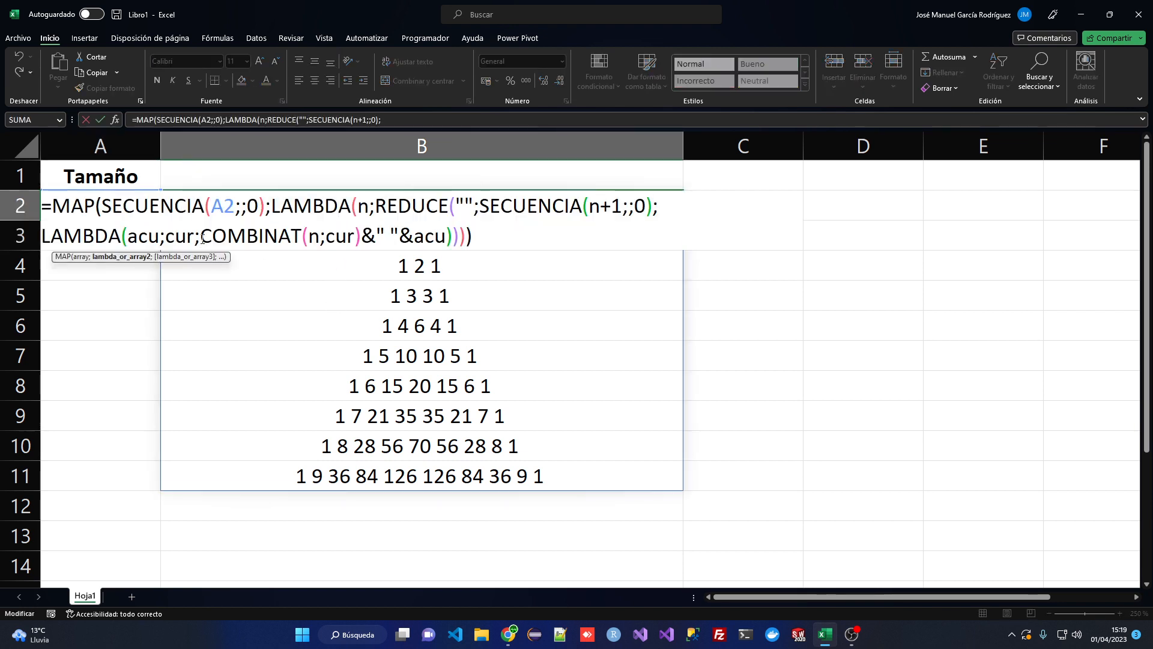
pyautogui.moveTo(201, 236); pyautogui.dragTo(362, 236)
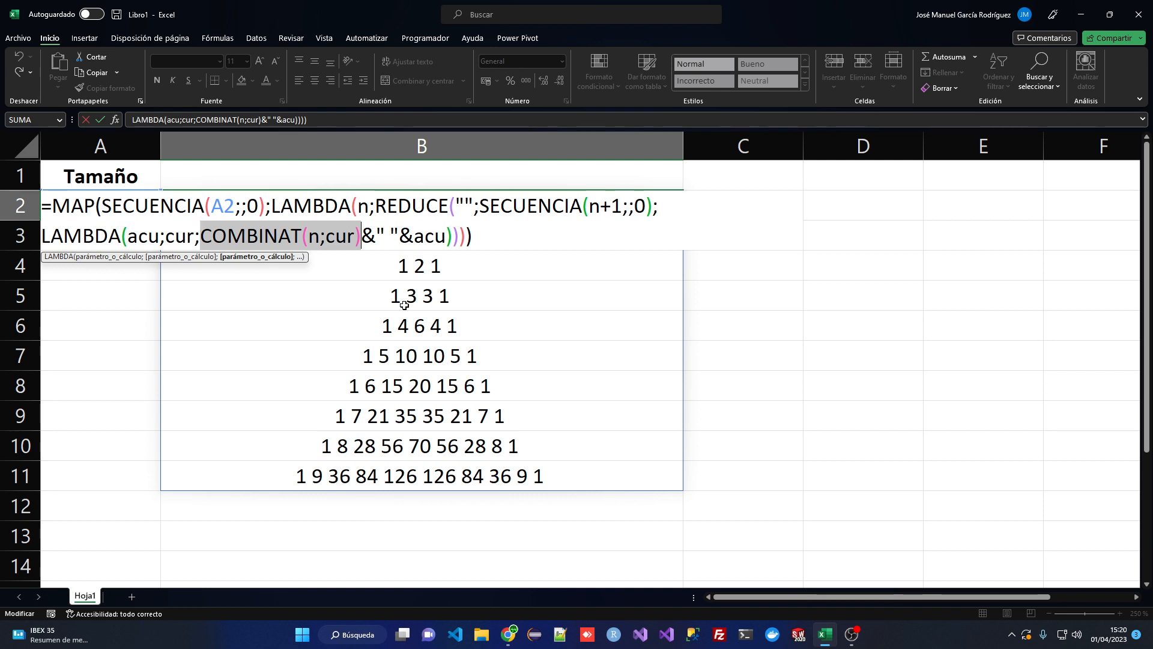
pyautogui.press('Return')
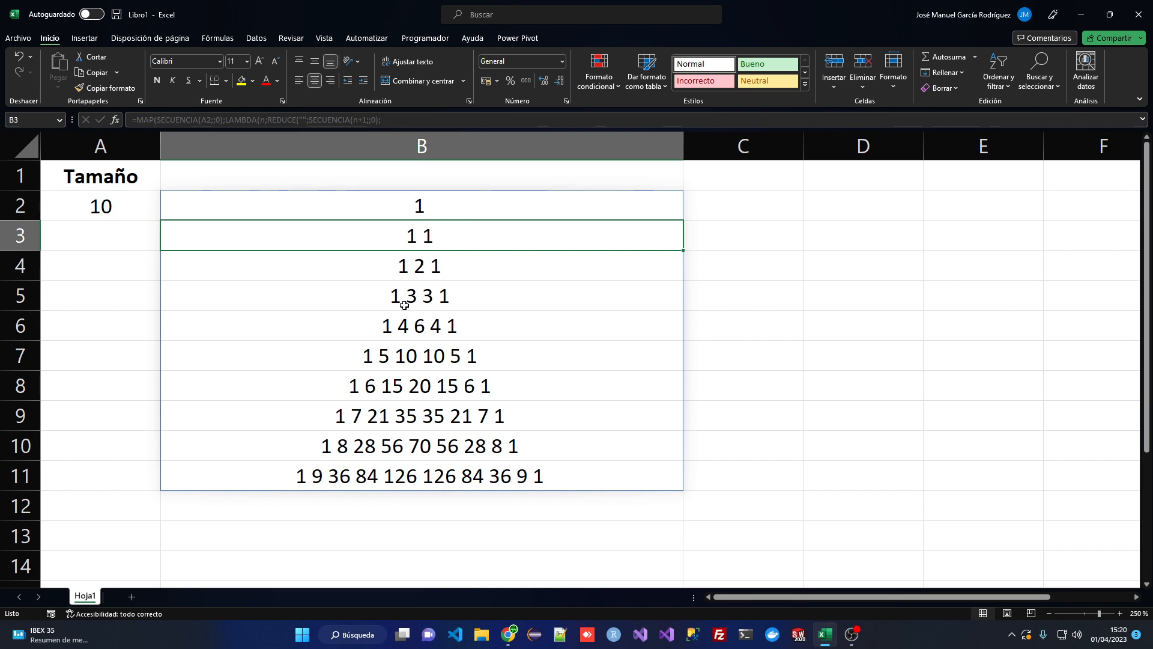